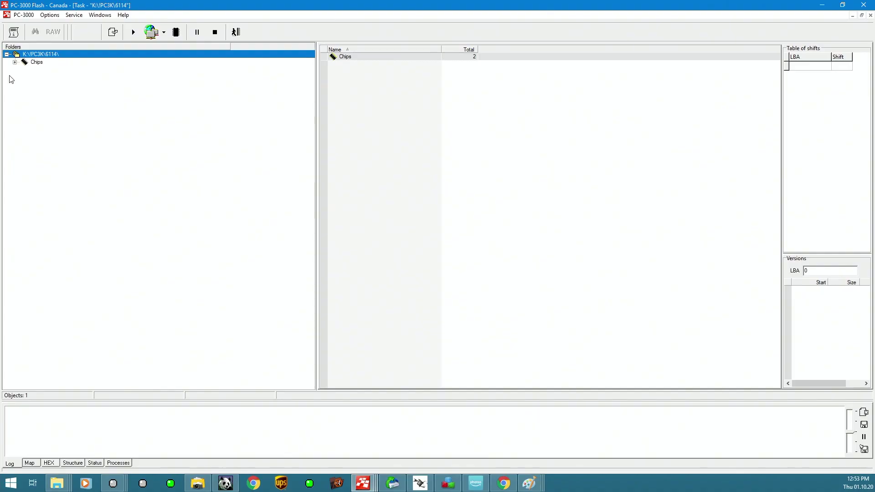
- Read chip 1's ID, which shows 0x2C44403C as 8-bit ONFI with 2 parts
left_click(15, 62)
left_click(51, 70)
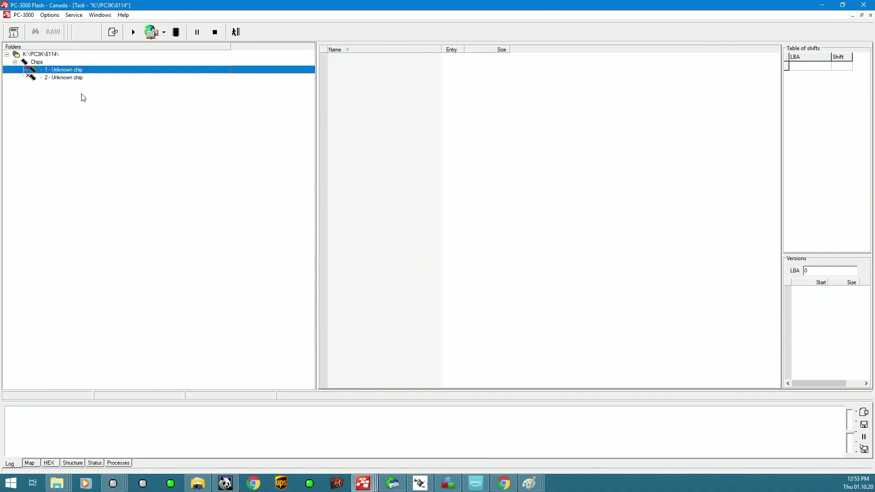
right_click(63, 70)
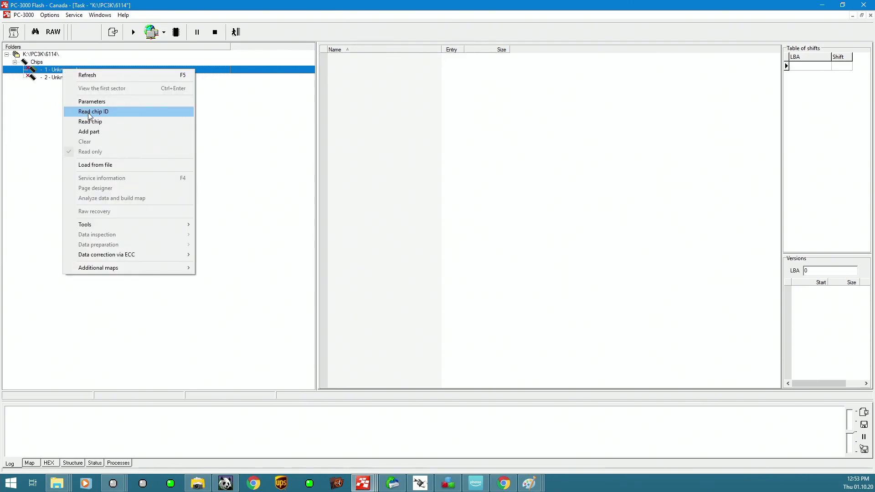
left_click(89, 112)
left_click(626, 370)
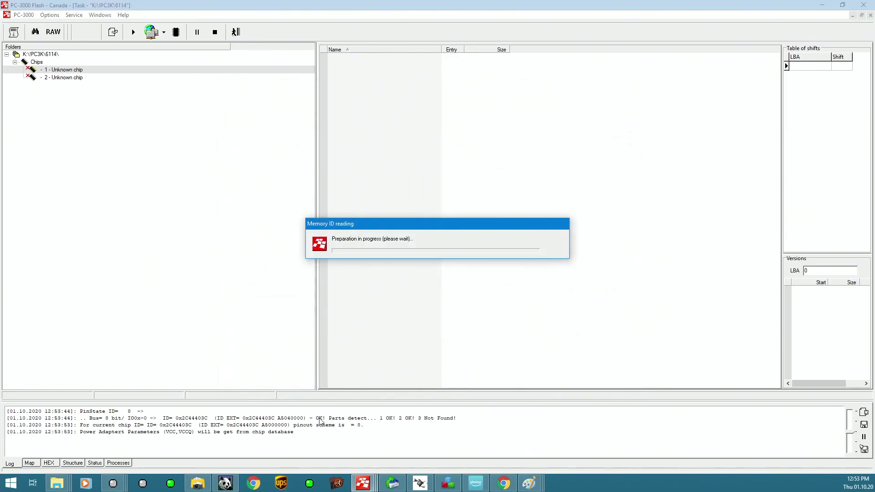
- Read the whole chip into a file dump, creating 0001 - Transformation graph
right_click(63, 77)
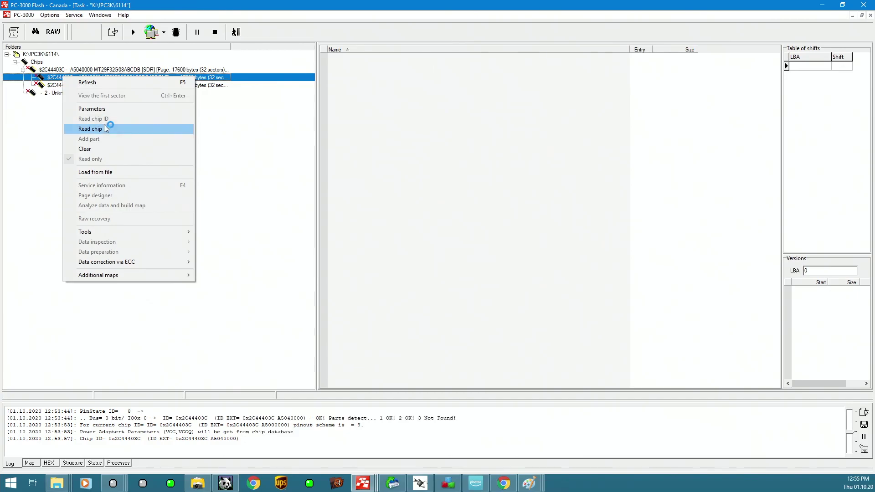
left_click(104, 128)
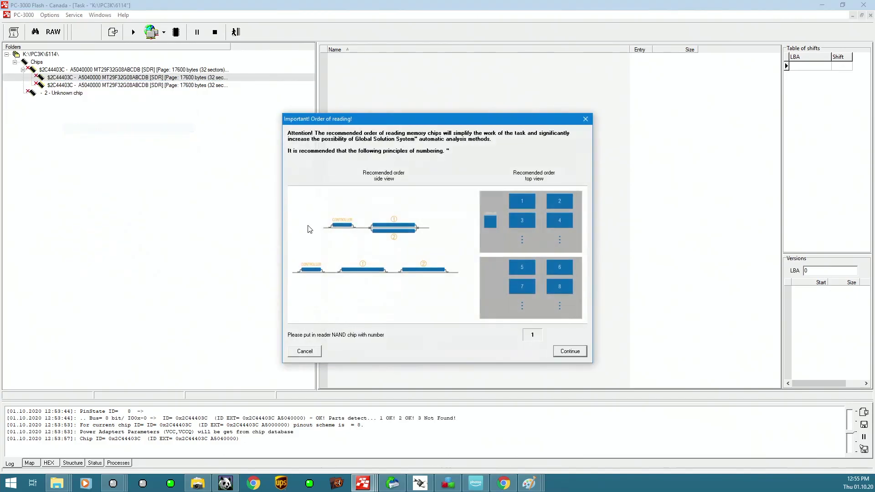
left_click(569, 352)
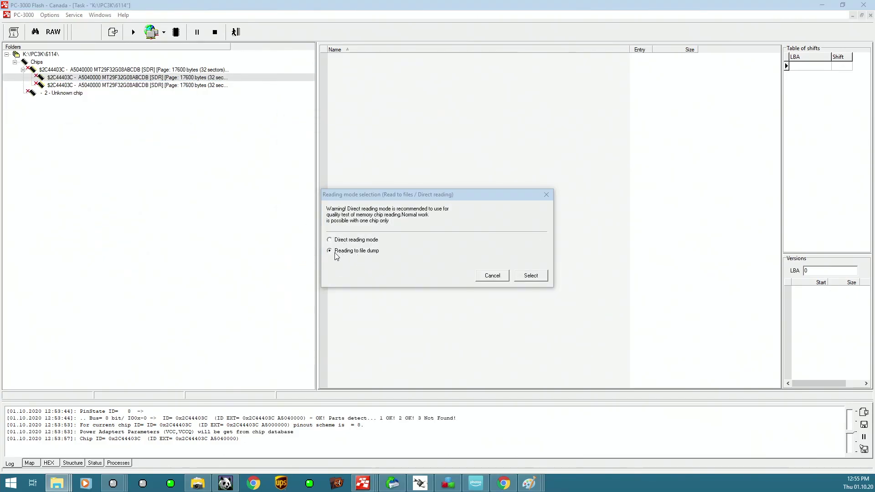
left_click(538, 277)
key("Return")
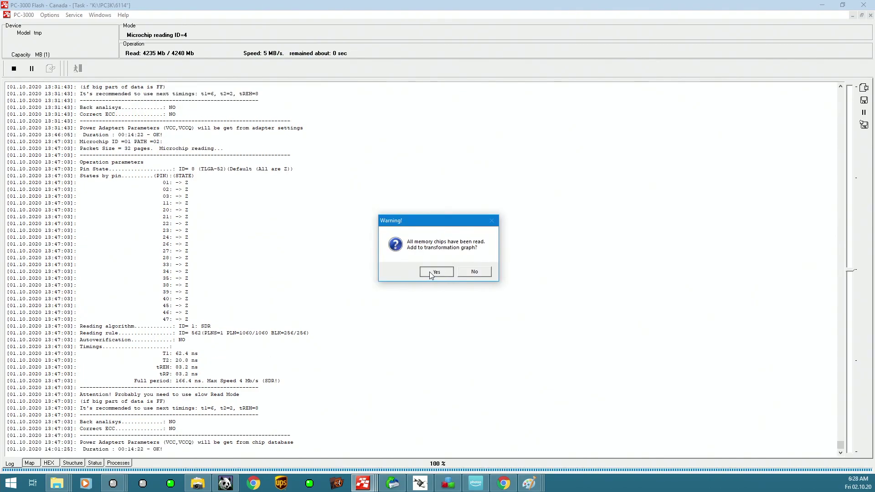
left_click(430, 272)
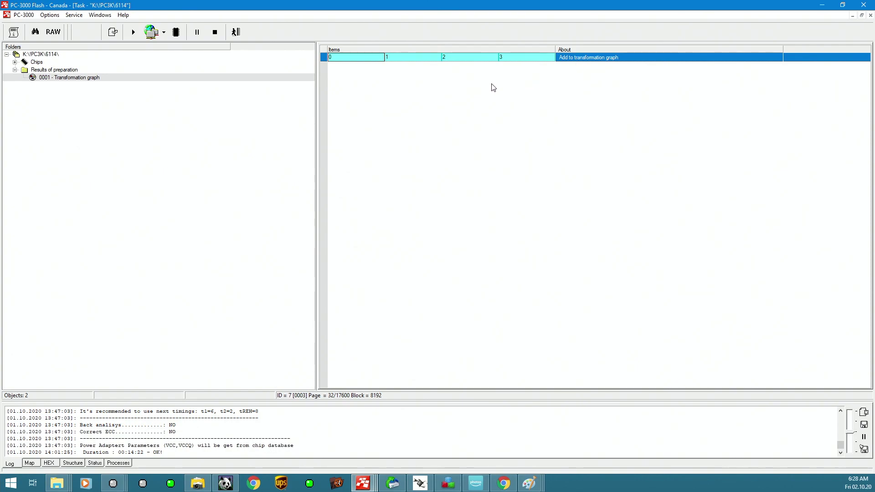
- Analyze row 0's dump, detecting ECC for 17586-byte pages, and run ECC correction
right_click(359, 64)
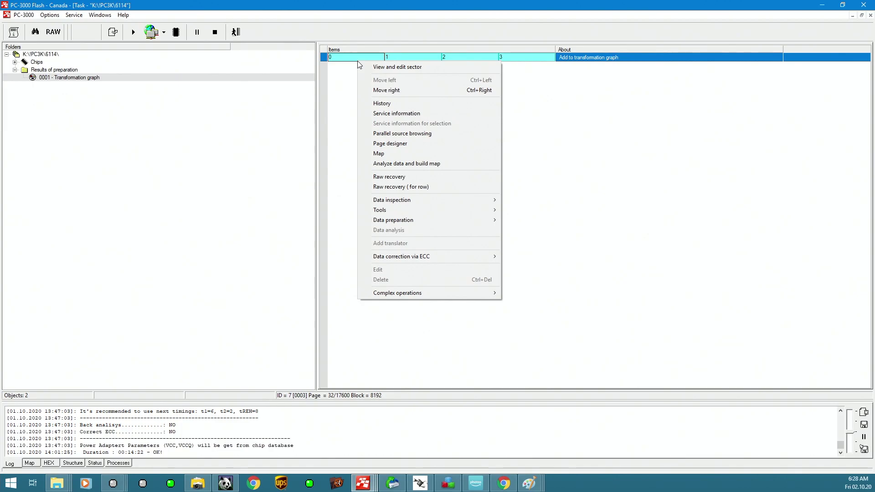
left_click(407, 163)
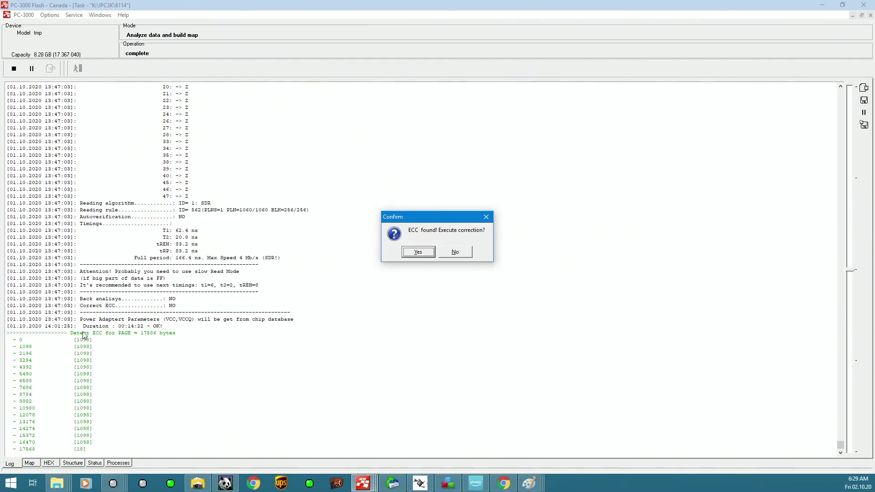
left_click(419, 252)
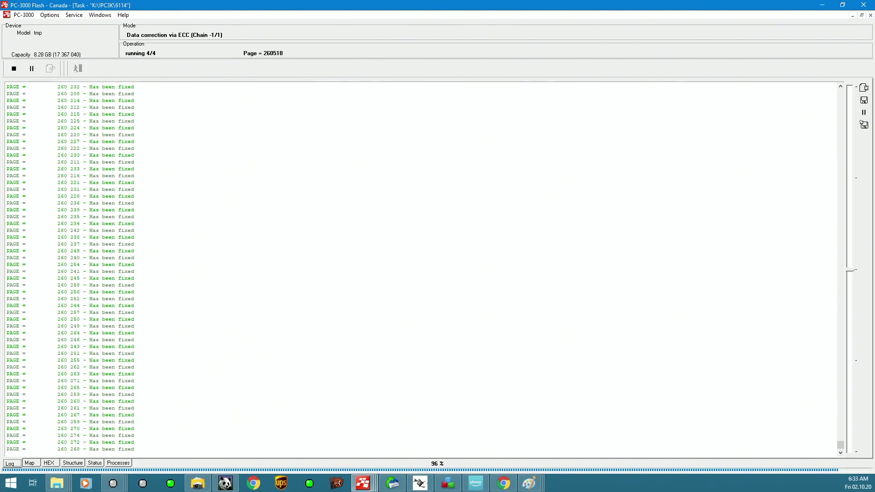
- Build a map of the corrected data with an ECC-info submap of invalid sectors
right_click(369, 58)
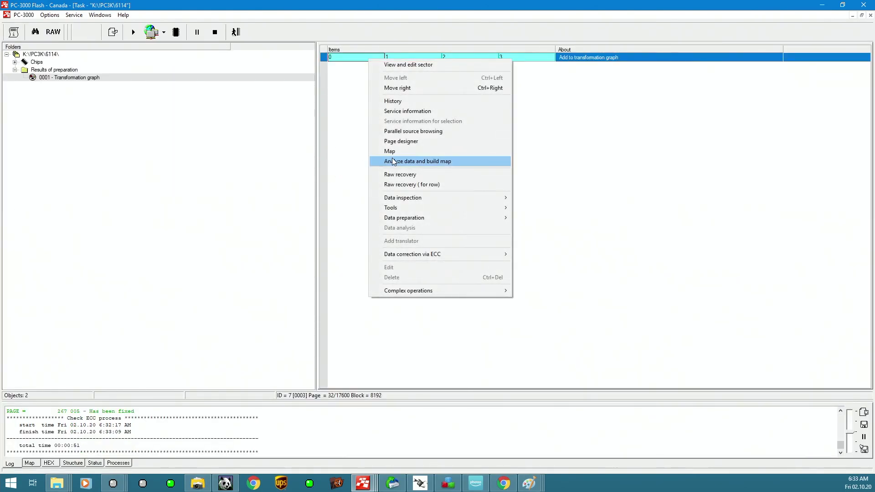
left_click(393, 162)
left_click(319, 32)
left_click(324, 78)
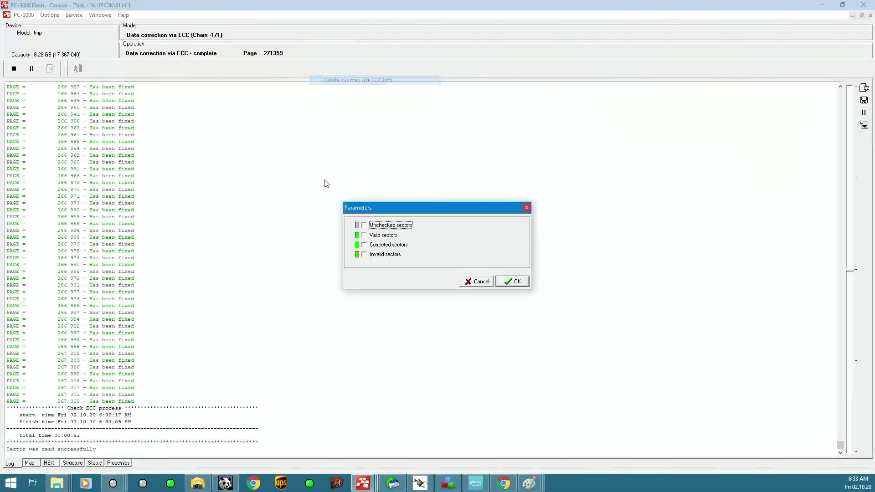
left_click(371, 254)
left_click(517, 282)
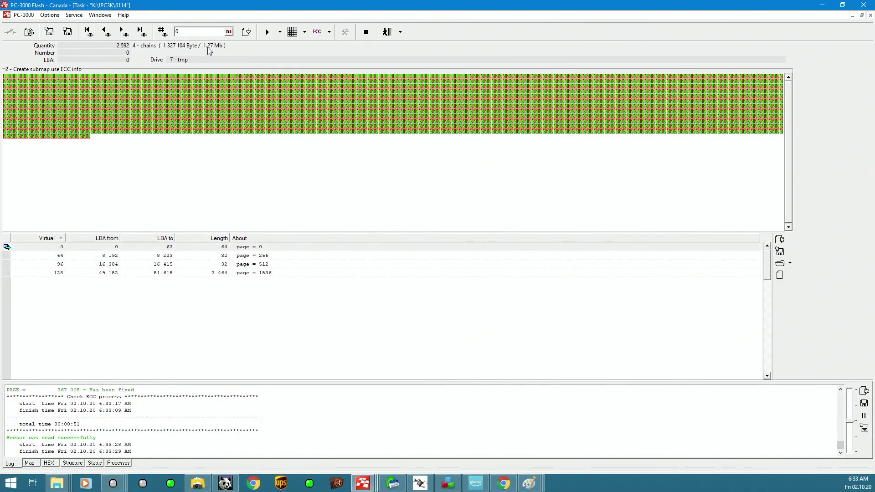
left_click(388, 32)
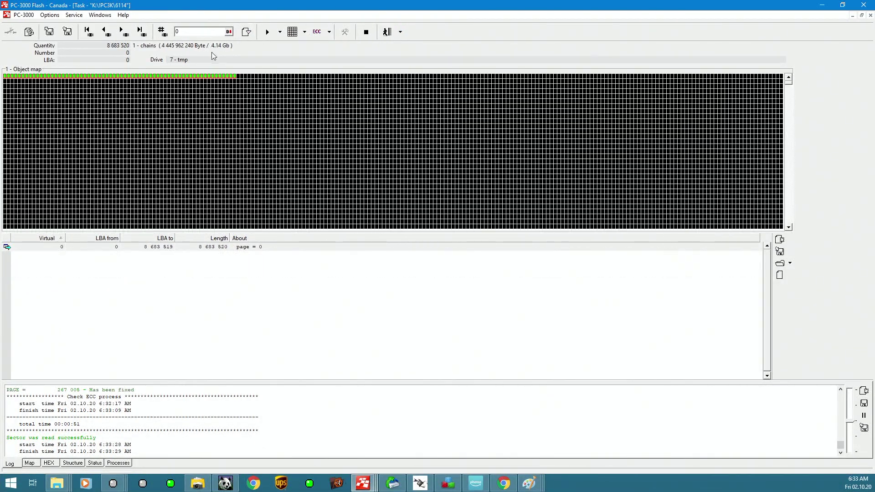
left_click(387, 32)
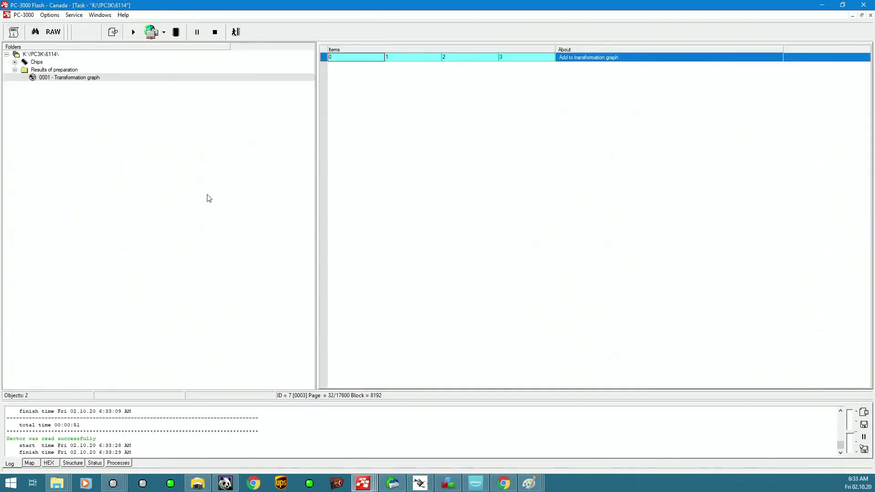
- Step through the row's items and view the map of item 2
left_click(409, 62)
left_click(449, 63)
left_click(505, 61)
left_click(456, 63)
left_click(416, 64)
left_click(463, 63)
right_click(470, 60)
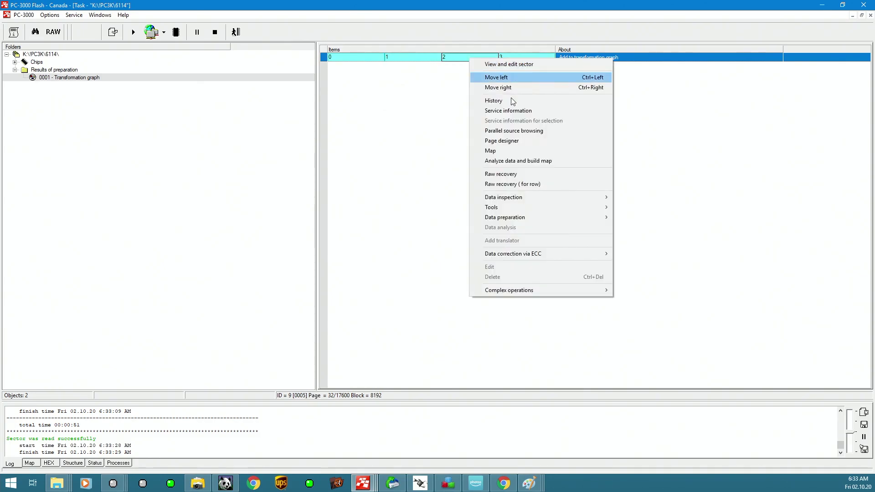
left_click(571, 150)
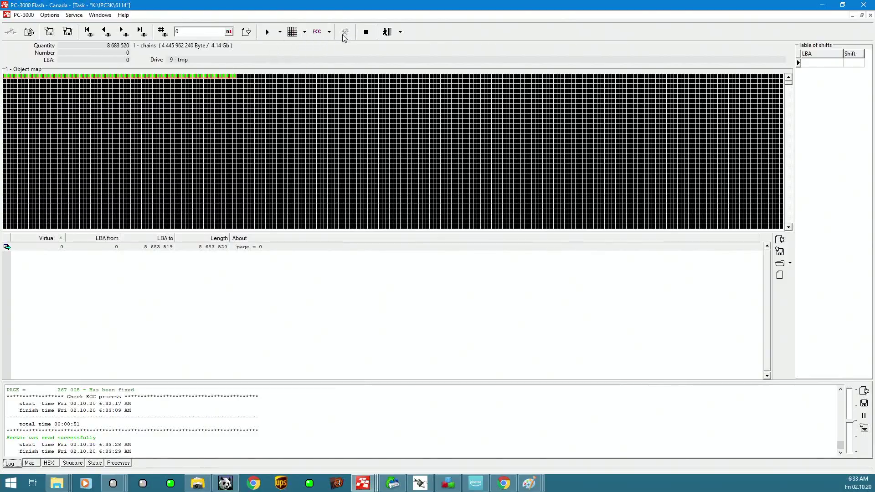
left_click(329, 31)
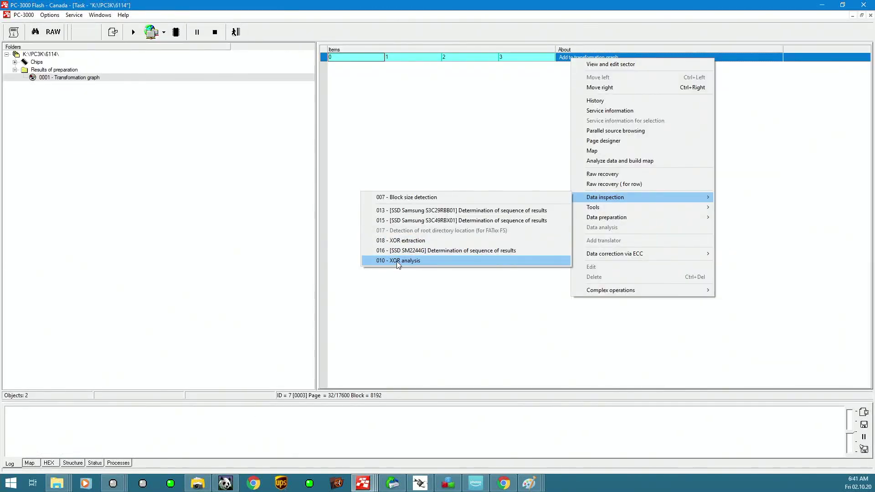
- Run 010 - XOR analysis and add the XOR 1530 (SM2236) conversion to the graph
left_click(398, 261)
key("Return")
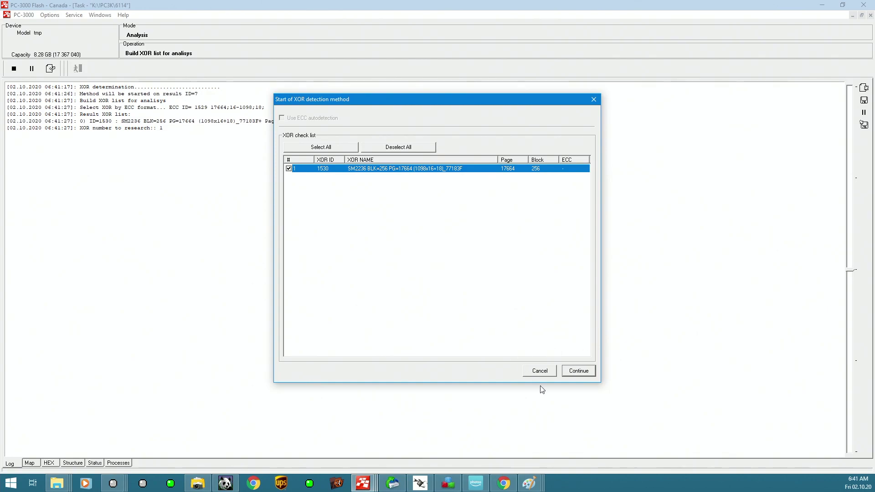
left_click(577, 373)
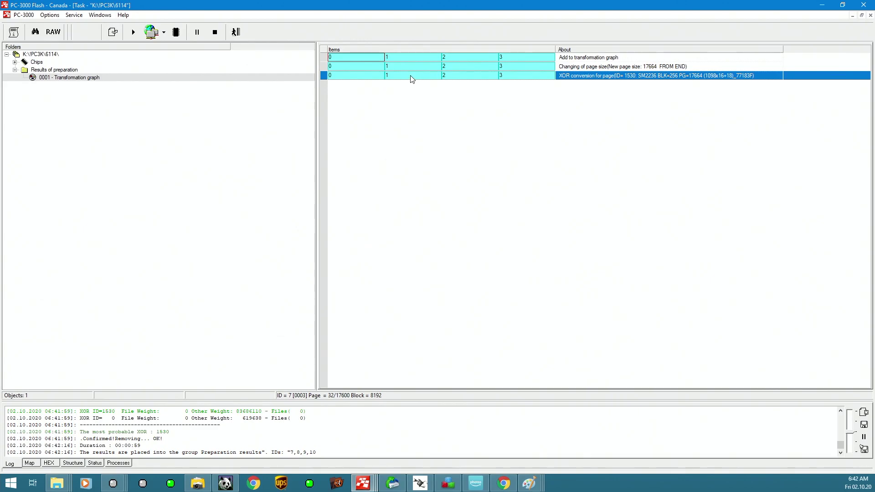
right_click(367, 80)
left_click(427, 126)
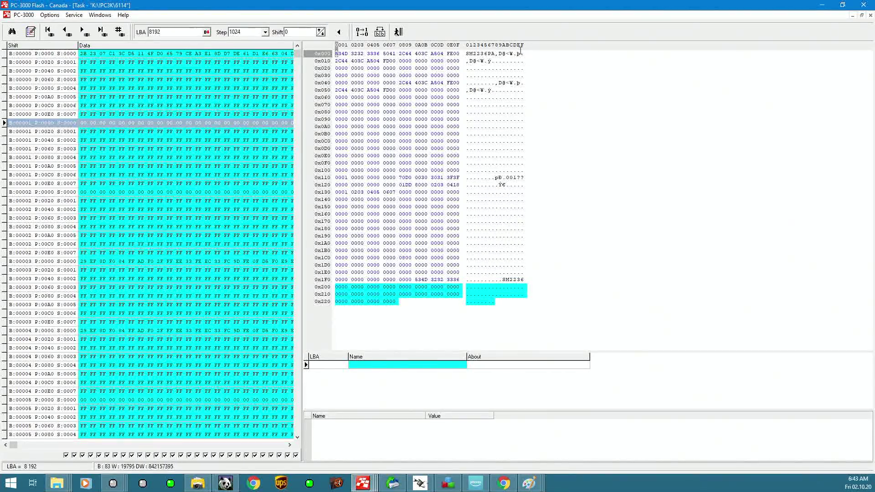
left_click(469, 53)
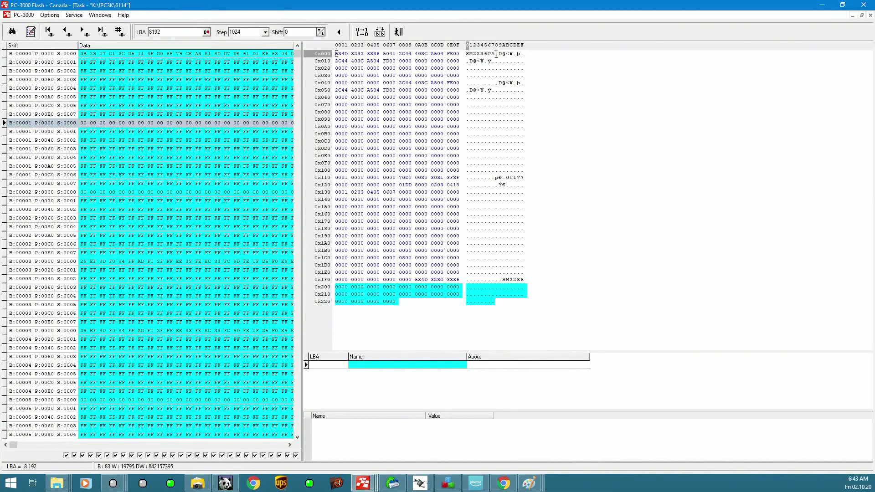
key("Escape")
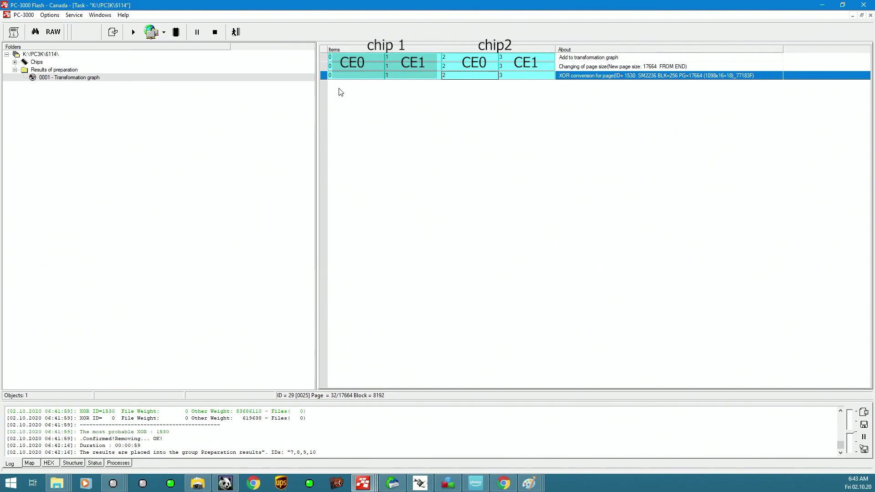
- Swap items 1 and 2 in the XOR row and view the reordered data's sectors
right_click(468, 75)
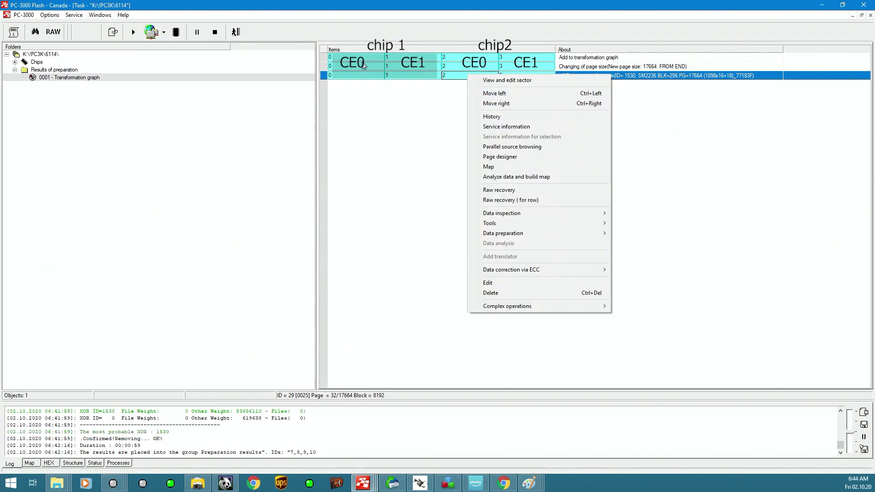
left_click(532, 94)
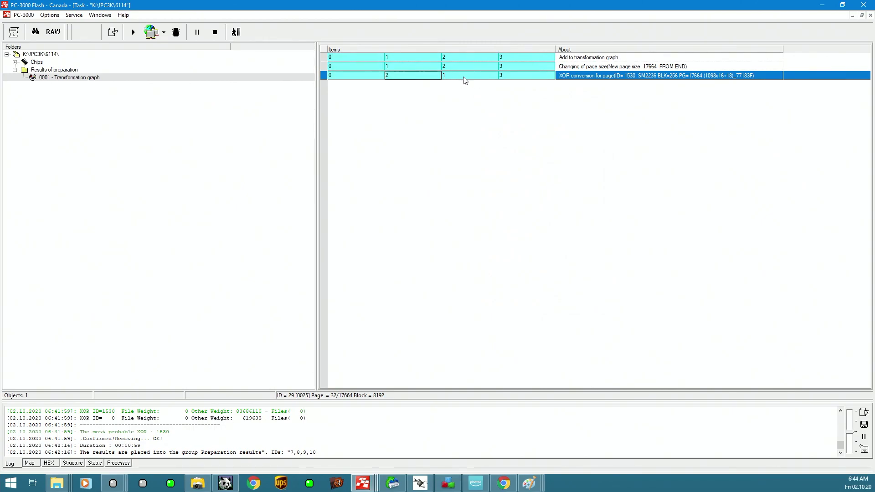
right_click(400, 76)
left_click(453, 130)
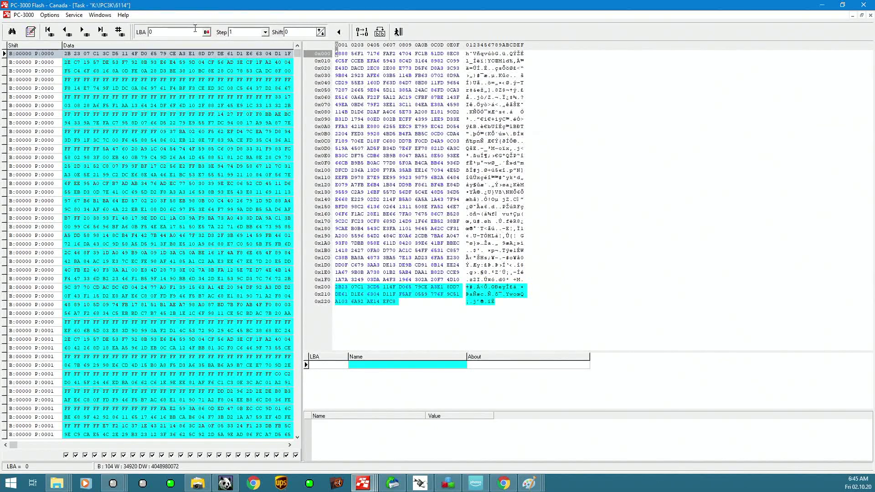
- Set the sector view step to 1024 and browse rows to LBA 8192
left_click(265, 32)
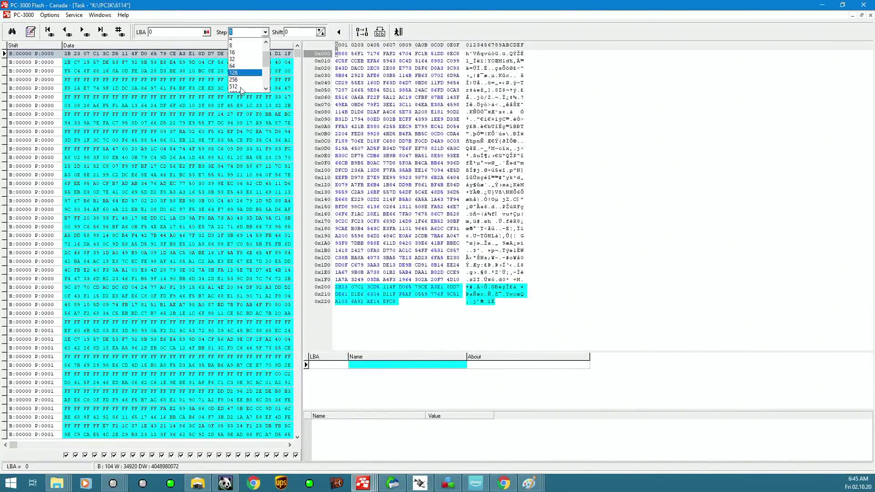
left_click(241, 89)
left_click(38, 56)
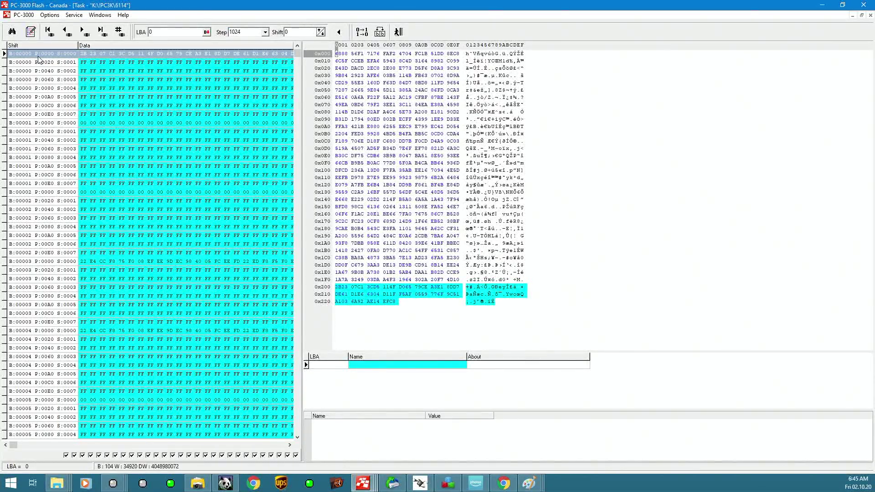
key("Down")
key("Down")
key("Down")
key("Up")
key("Up")
key("Up")
key("Down")
key("Down")
key("Down")
key("Down")
key("Down")
key("Down")
key("Down")
key("Down")
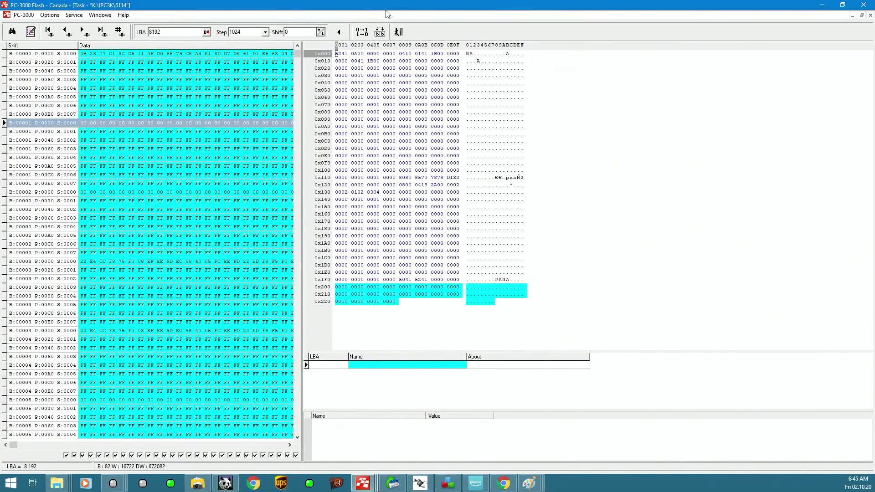
key("Tab")
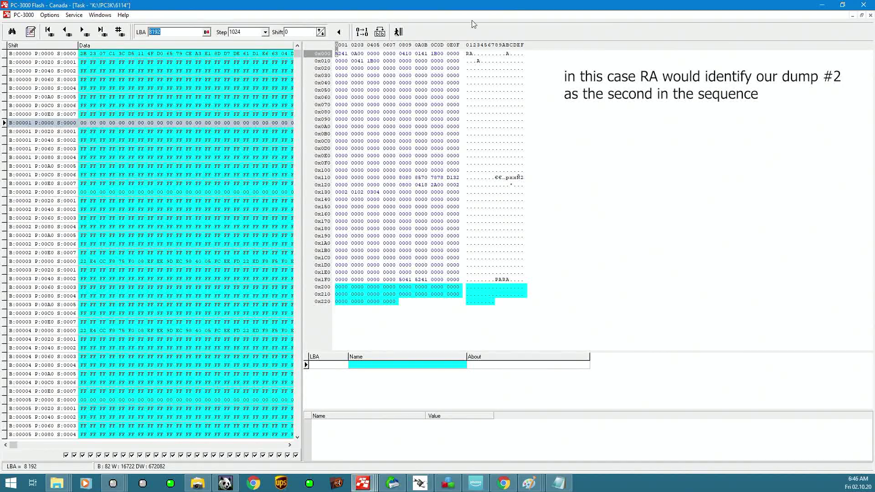
key("Escape")
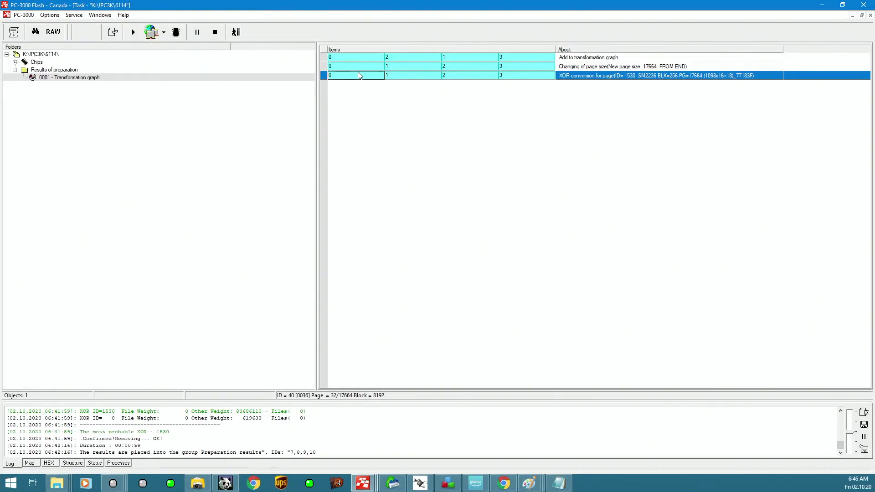
right_click(359, 76)
left_click(410, 78)
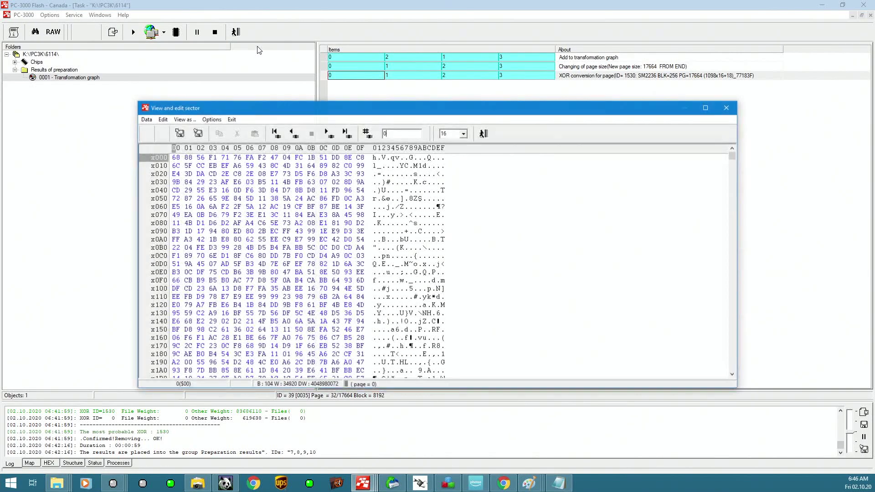
double_click(392, 133)
type("8192")
key("Return")
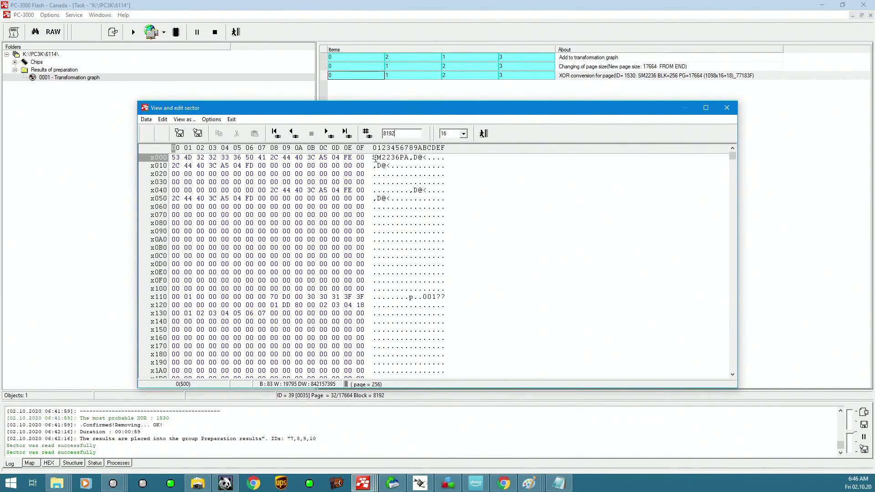
left_click_drag(442, 157, 422, 166)
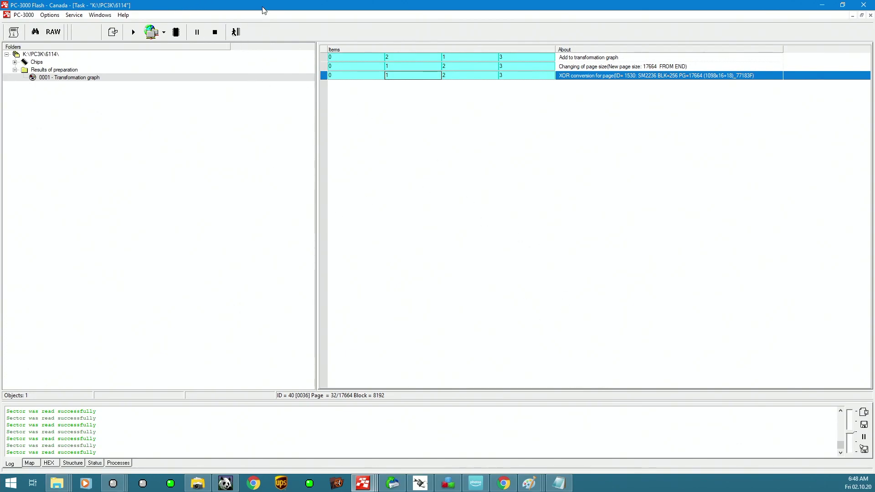
- Check the four XOR row items and calculate 1098*16 = 17568
left_click(365, 79)
left_click(410, 78)
left_click(479, 76)
left_click(521, 76)
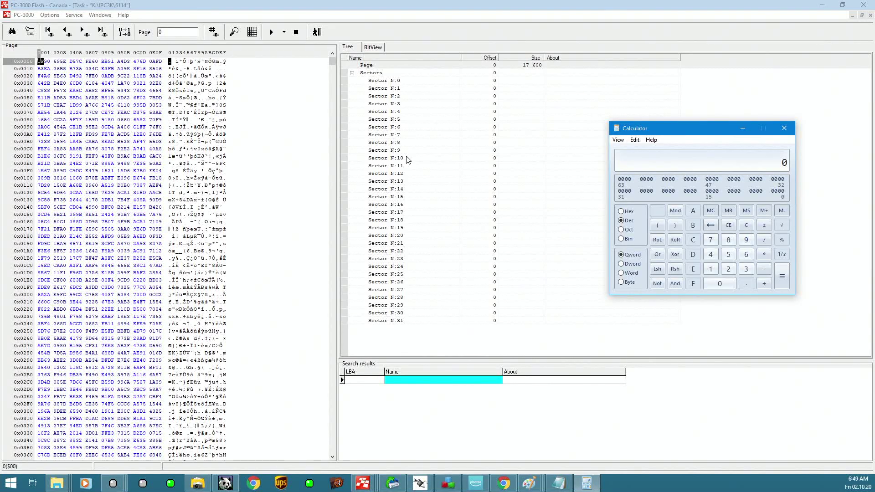
type("1098*16")
key("Return")
- Divide the page disproportionately with a 17568-byte first part
right_click(529, 65)
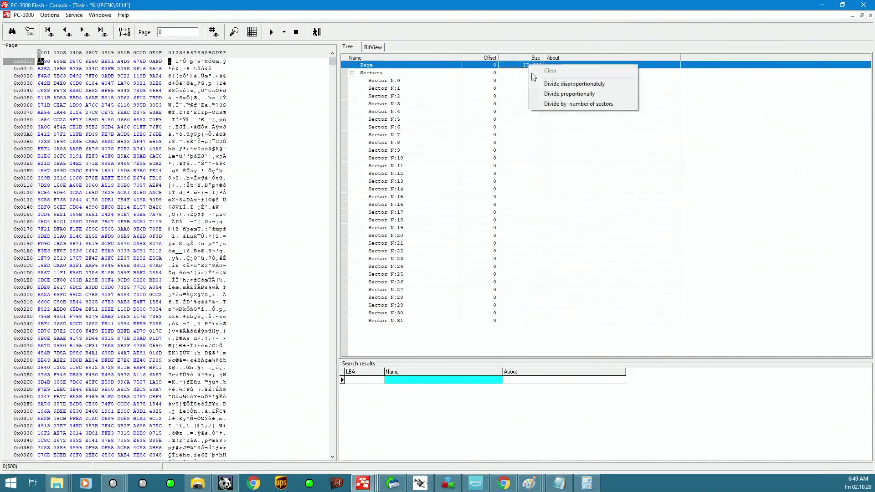
left_click(570, 84)
type("17568")
left_click(393, 174)
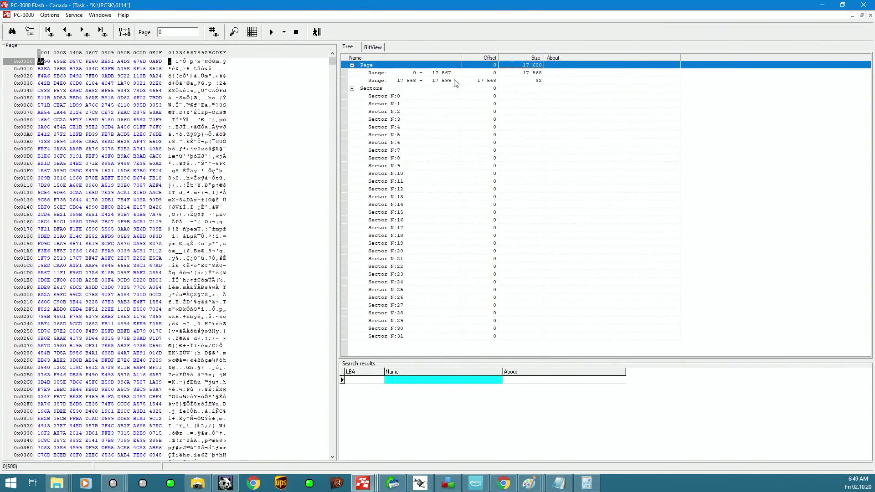
- Split the 17568–17599 range at 18 bytes into 17568–17585 and 17586–17599
right_click(506, 82)
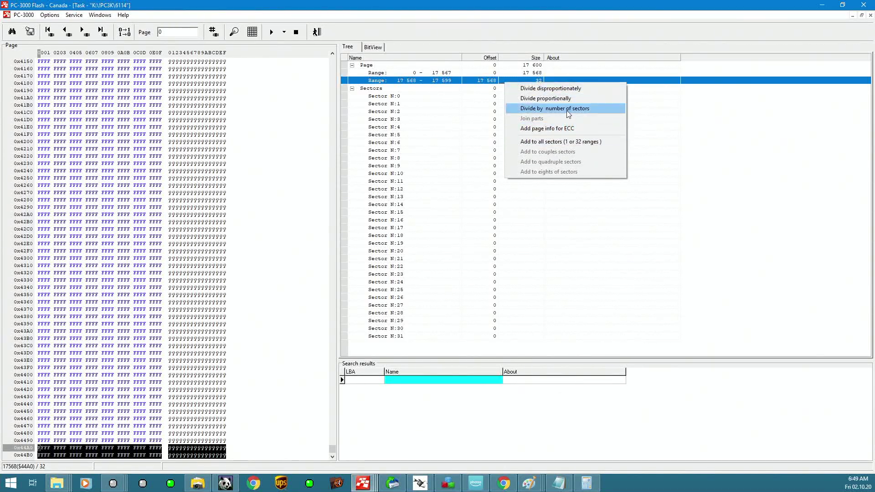
left_click(589, 89)
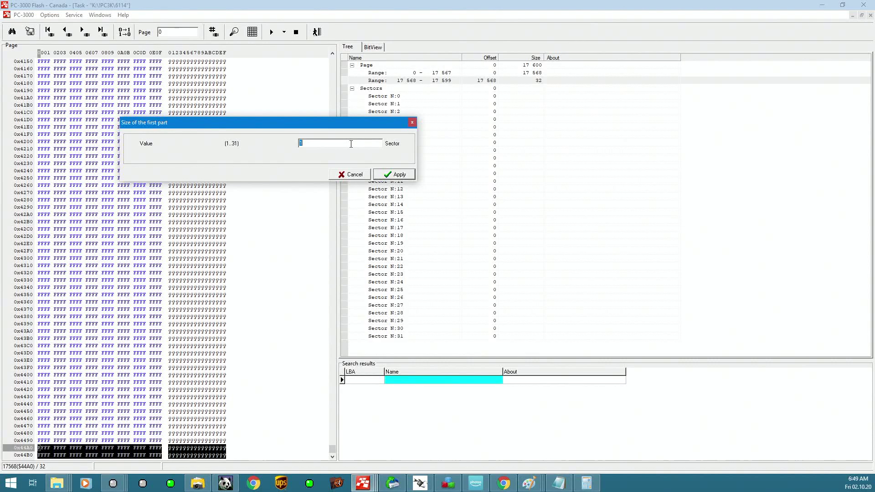
key("Return")
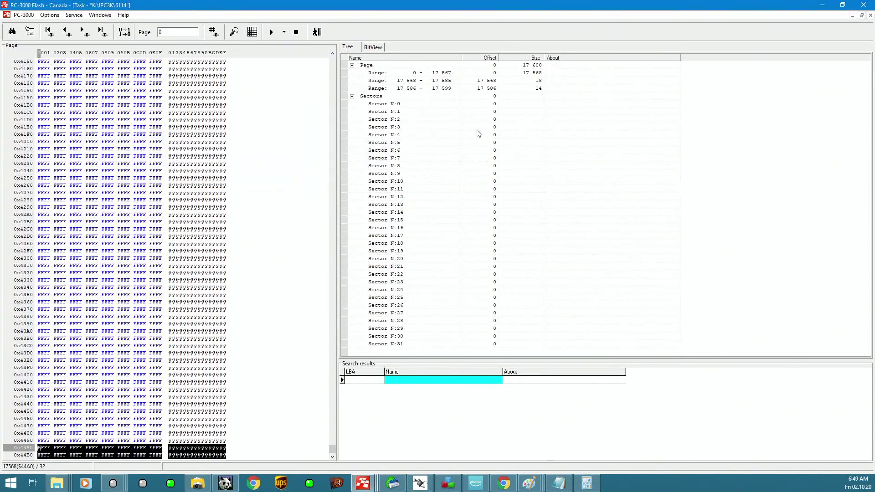
left_click(538, 90)
left_click(540, 82)
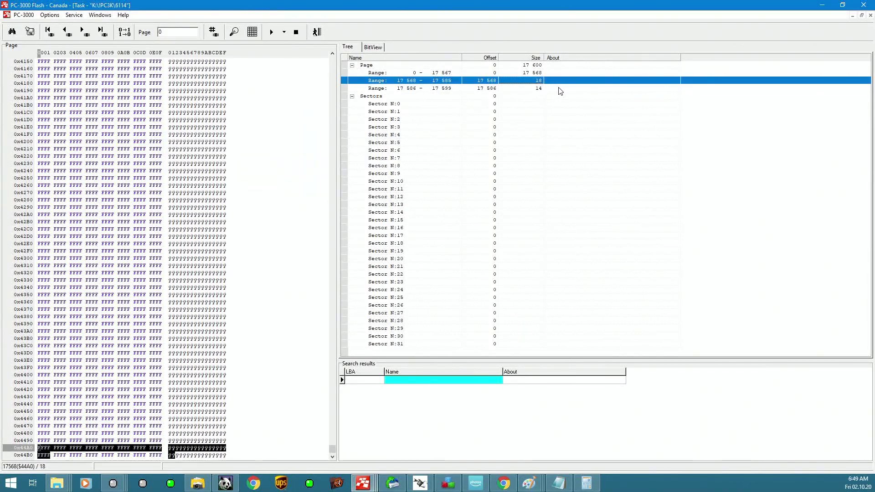
left_click(318, 32)
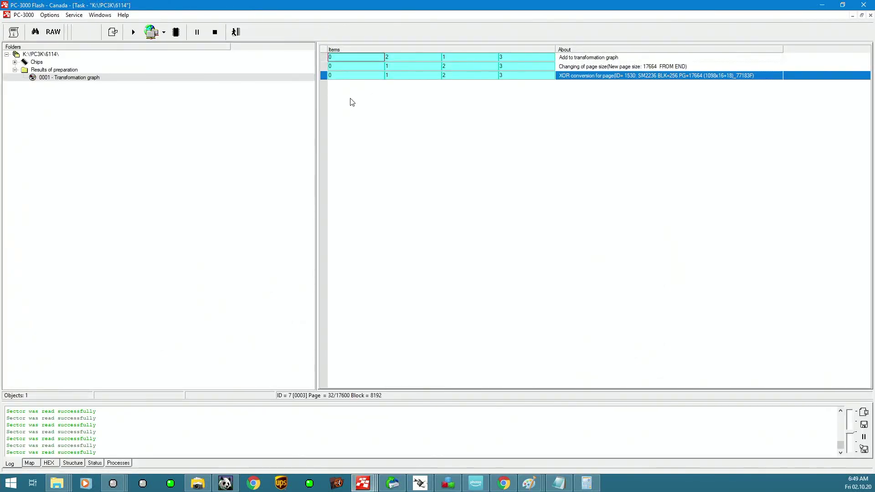
- Print the first item's ECC information to the log via Tools > ECC > View ECC information
left_click(357, 58)
right_click(356, 58)
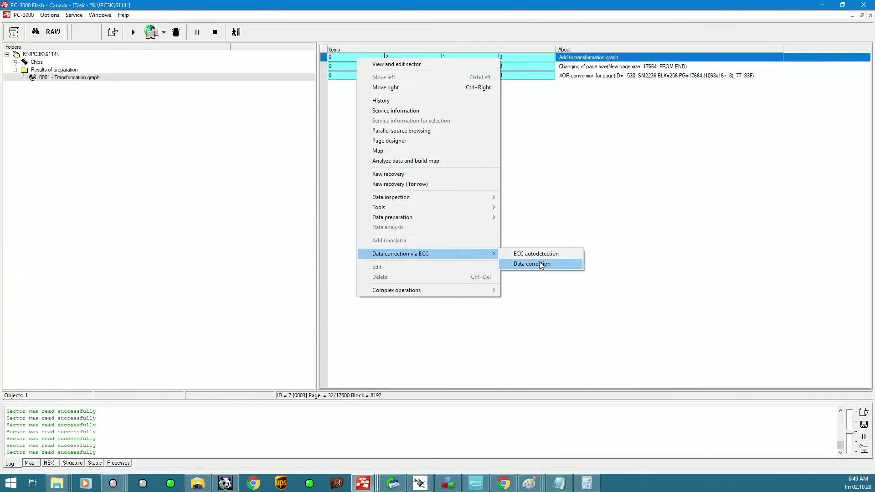
mouse_move(459, 207)
mouse_move(554, 217)
left_click(679, 247)
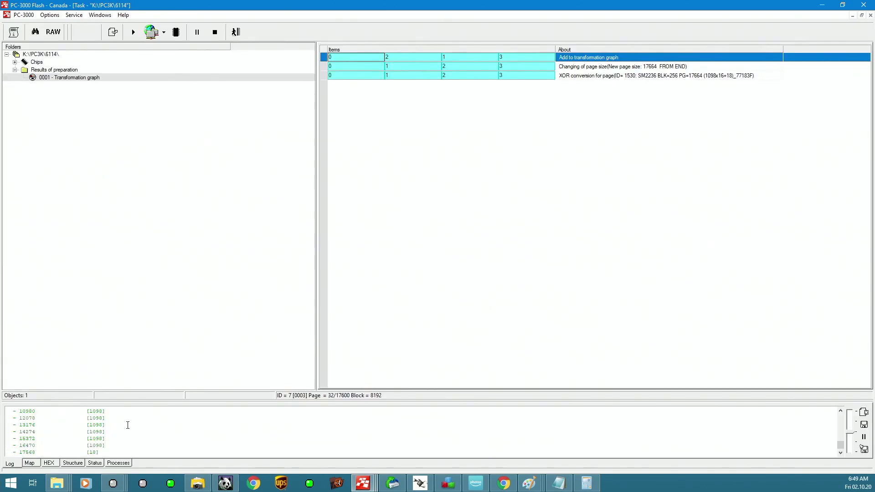
left_click(46, 430)
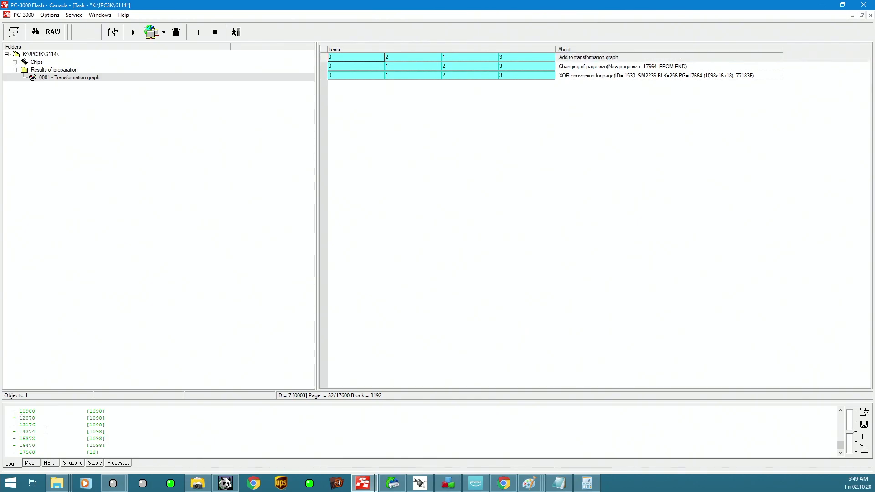
- In the XOR item's page layout, divide range 0–17567 into 16 equal 1098-byte parts
right_click(592, 76)
left_click(697, 159)
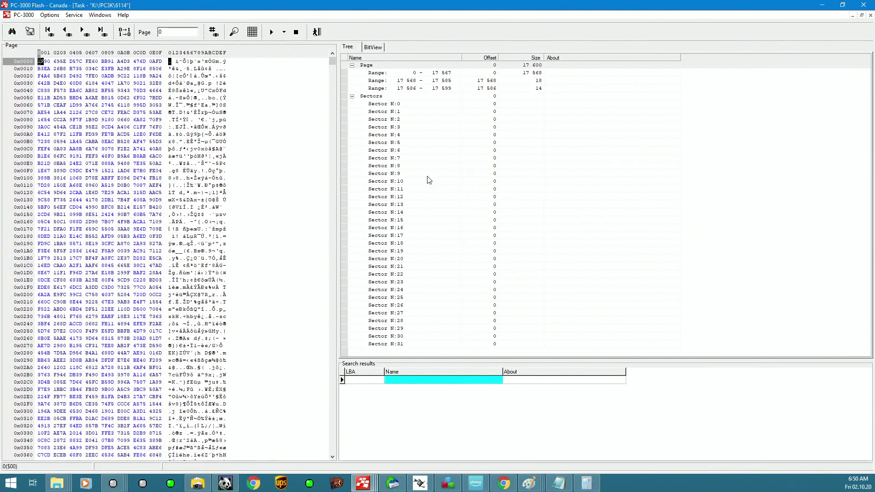
left_click(536, 77)
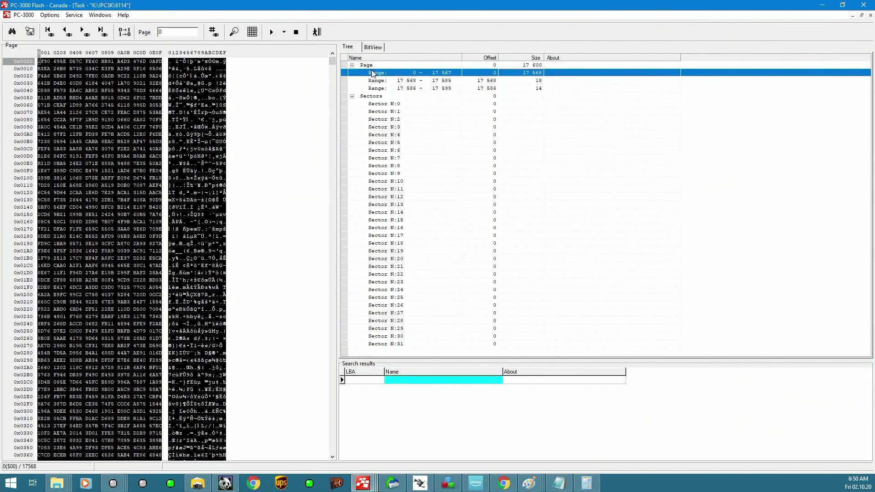
right_click(537, 77)
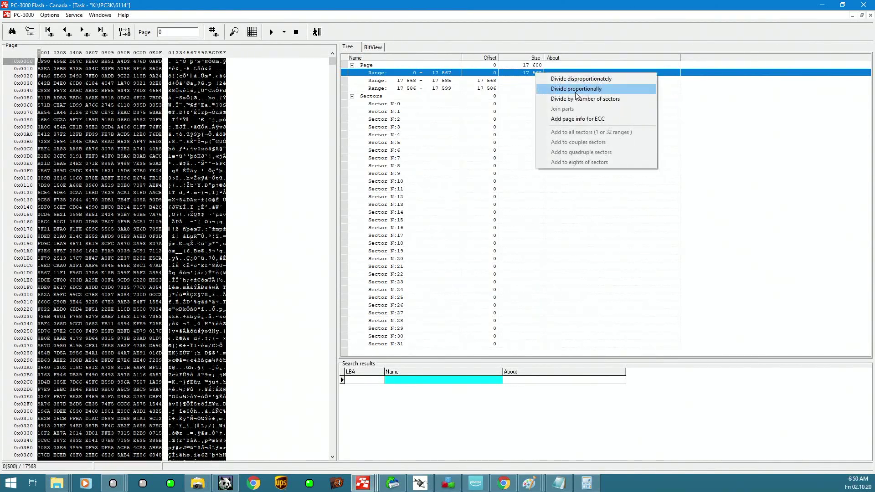
left_click(581, 90)
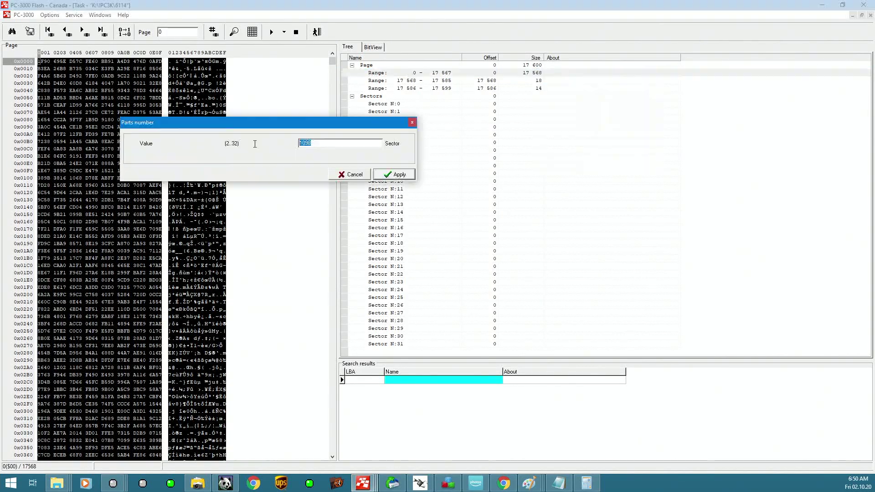
type("16")
left_click(395, 175)
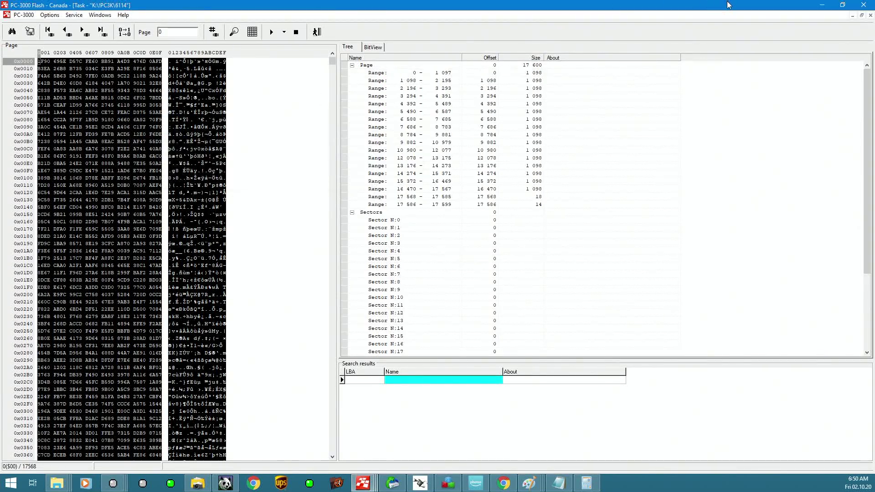
- Split each 1098-byte range into a 1024-byte part, then into 512-byte parts
right_click(515, 76)
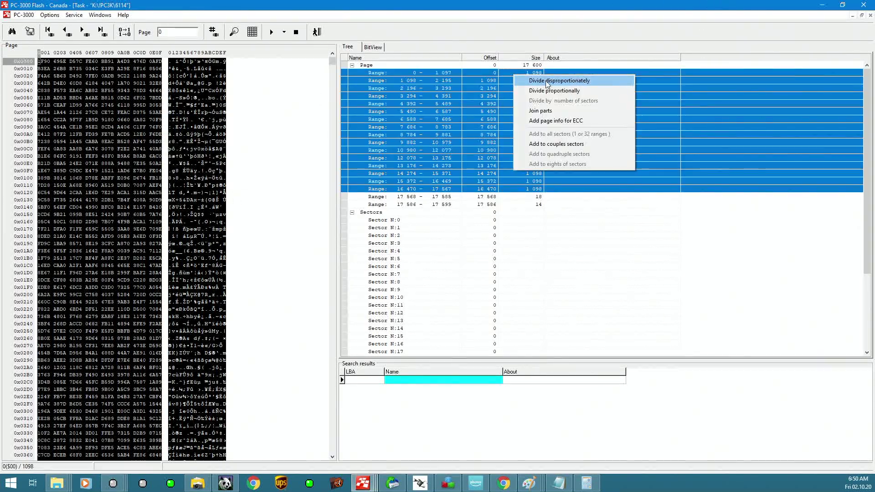
left_click(590, 80)
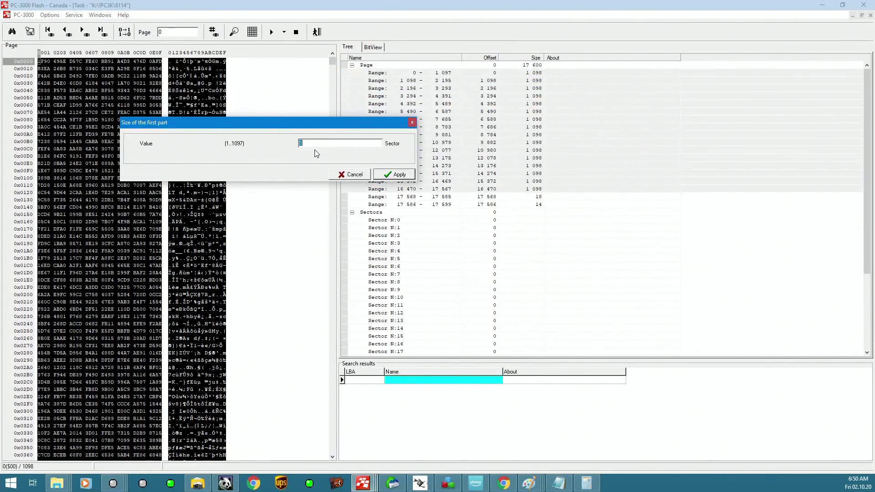
type("024")
key("Return")
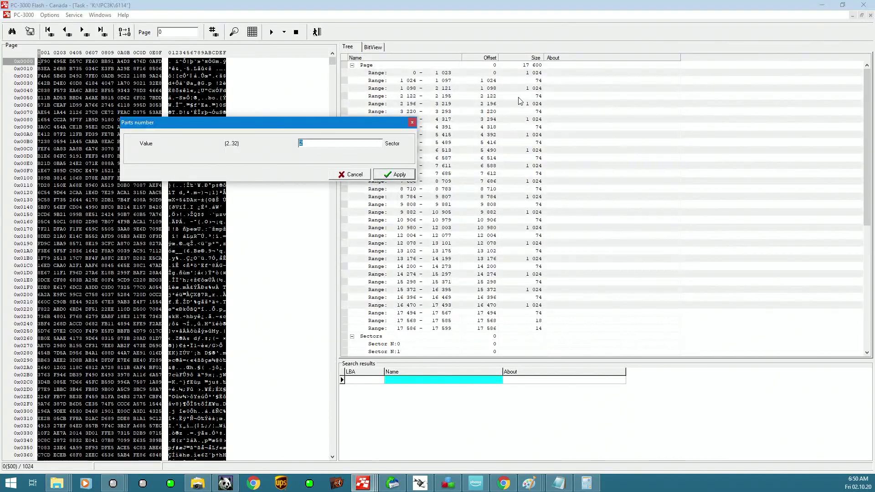
key("Return")
right_click(536, 73)
left_click(598, 141)
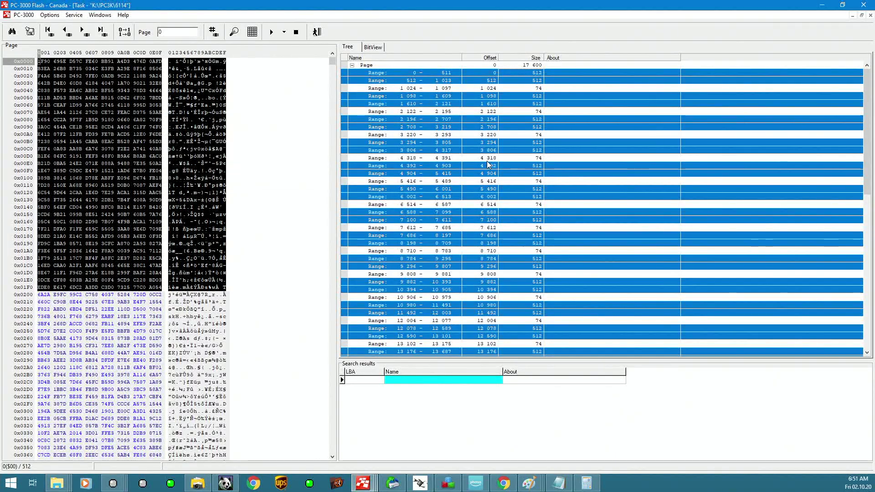
- Add the 8 bytes at 17568 as page info for ECC, forming 520-byte sectors
scroll(526, 163, "down", 9)
right_click(537, 189)
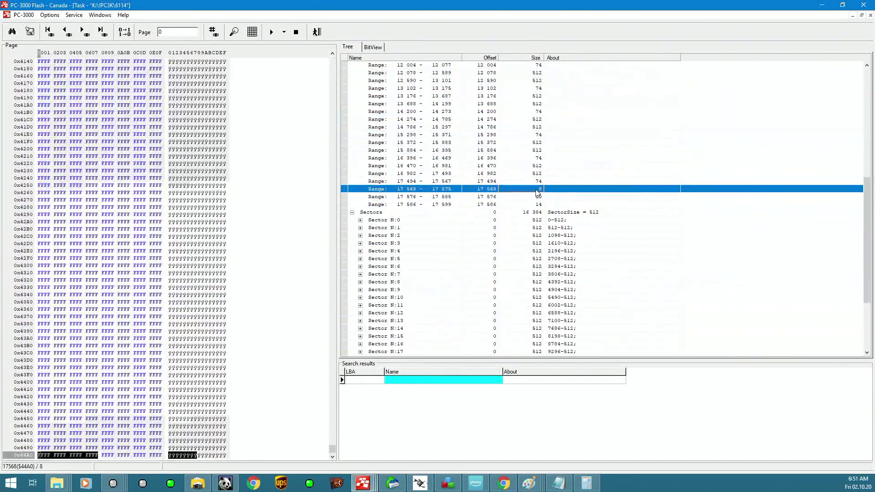
left_click(570, 235)
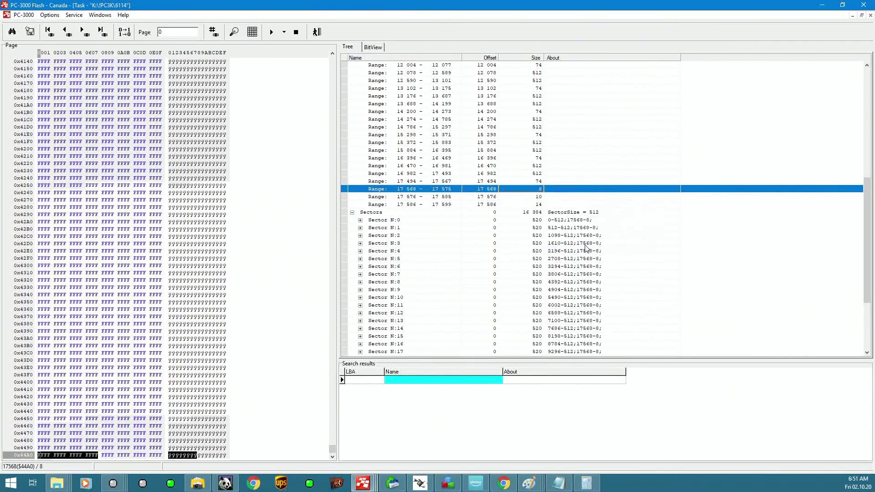
scroll(606, 334, "up", 1)
scroll(588, 303, "down", 6)
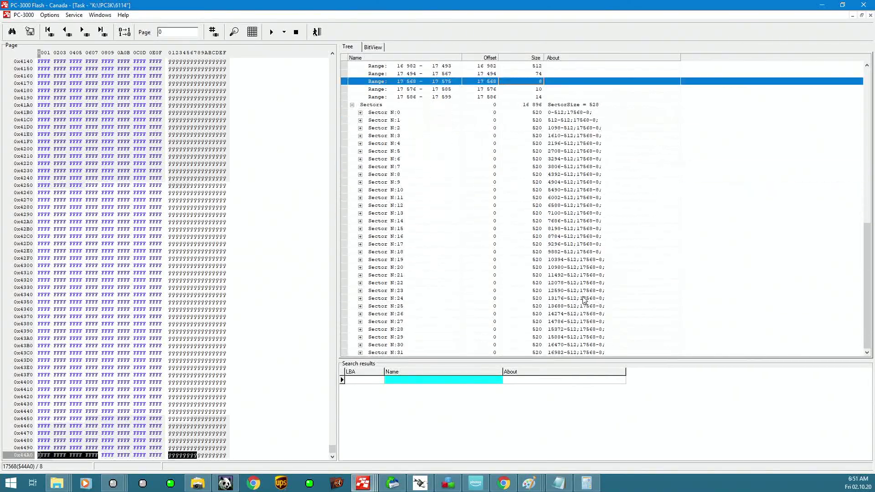
scroll(584, 296, "up", 1)
key("Up")
key("Up")
key("Up")
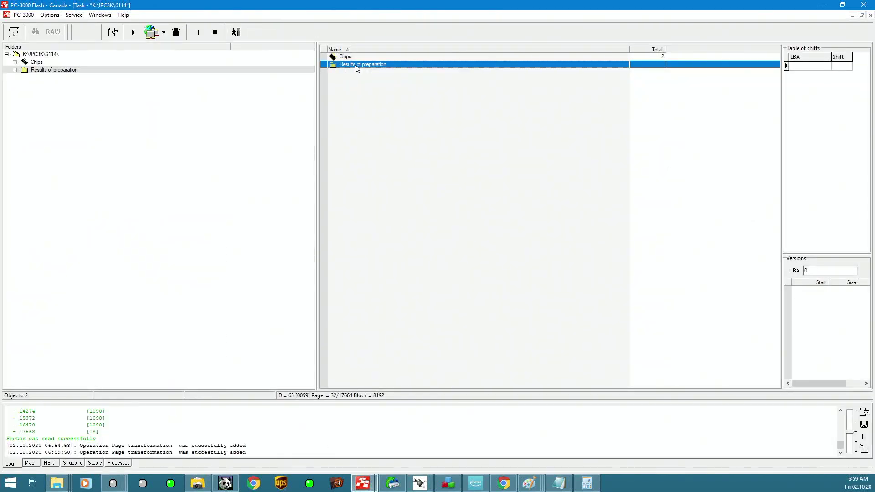
double_click(356, 65)
- Add 026 - Join by QWord for N sources after Page transformation, giving 64-sector pages
left_click(57, 79)
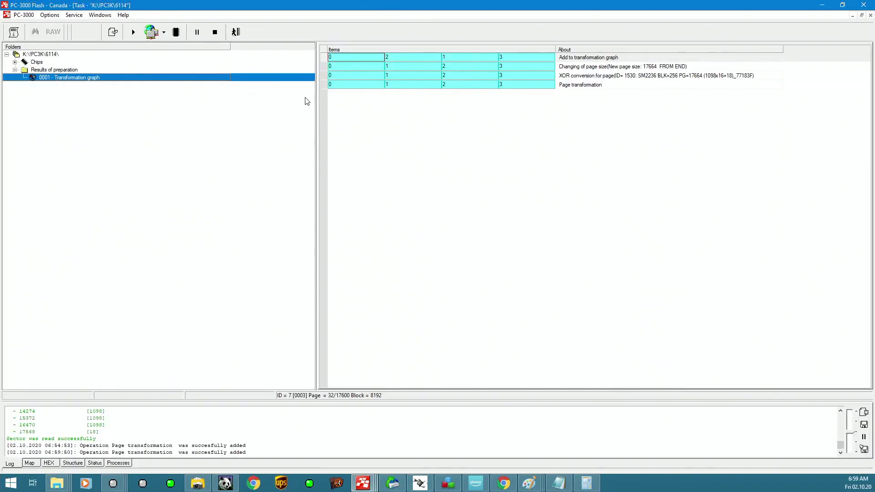
left_click(600, 85)
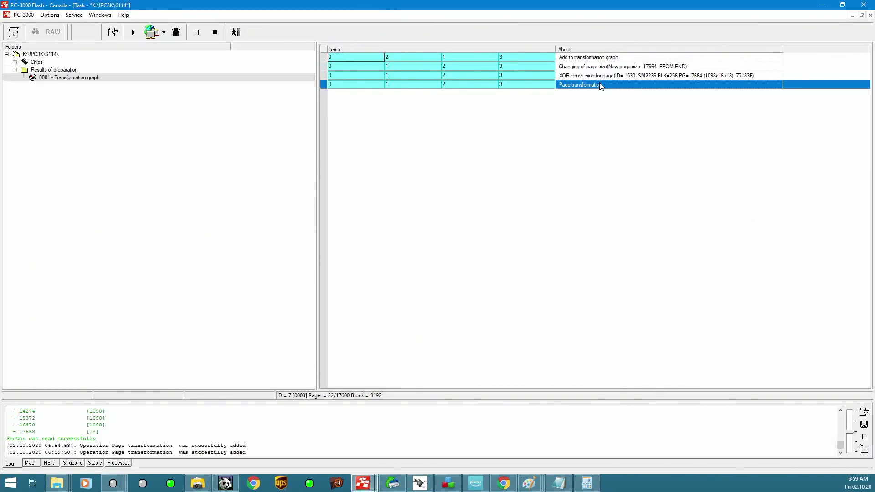
right_click(360, 87)
right_click(634, 84)
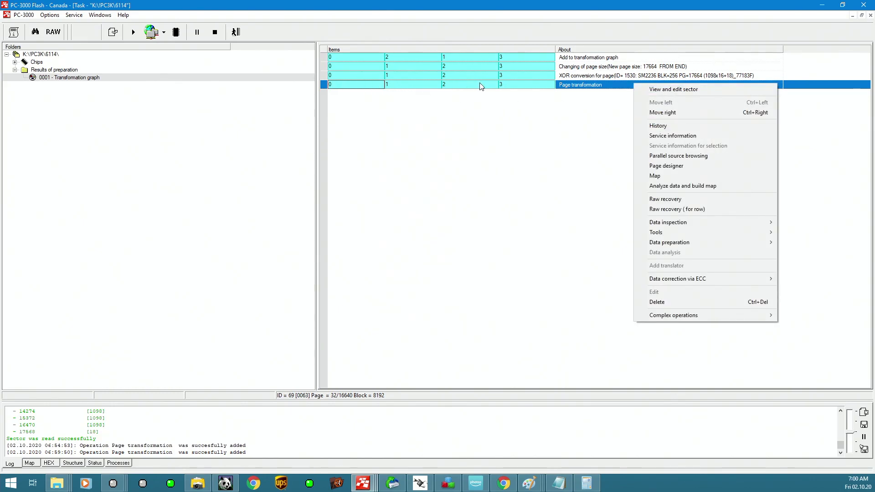
mouse_move(684, 242)
left_click(548, 315)
left_click(502, 263)
left_click(378, 93)
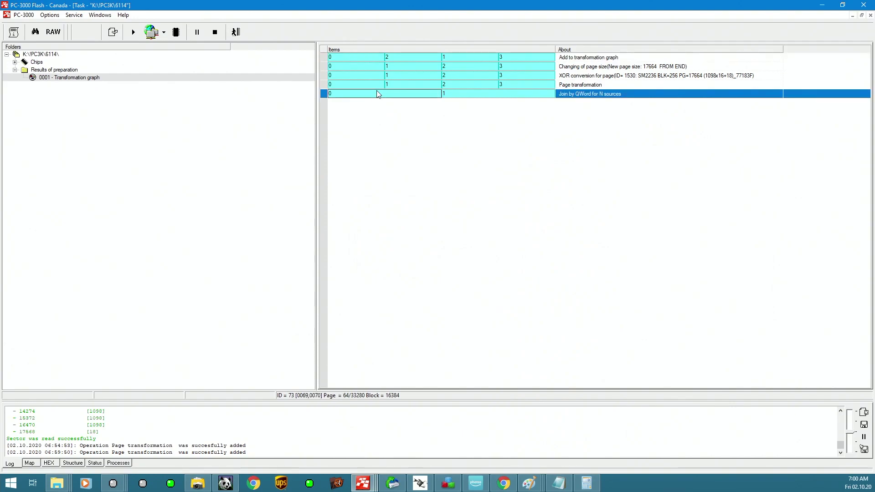
right_click(377, 92)
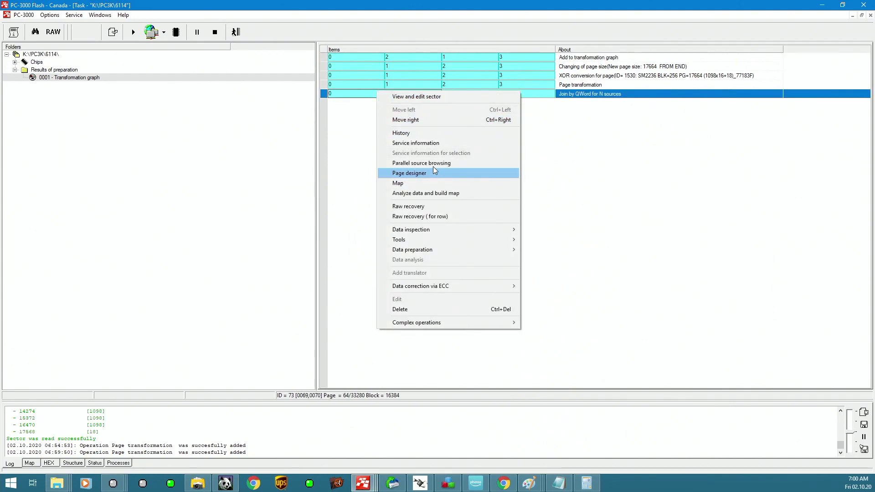
left_click(443, 143)
left_click(265, 32)
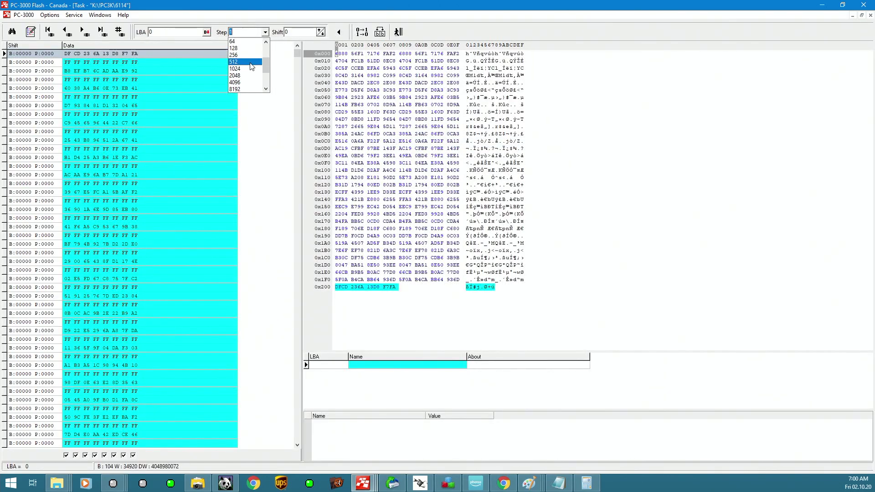
left_click(246, 75)
left_click(19, 54)
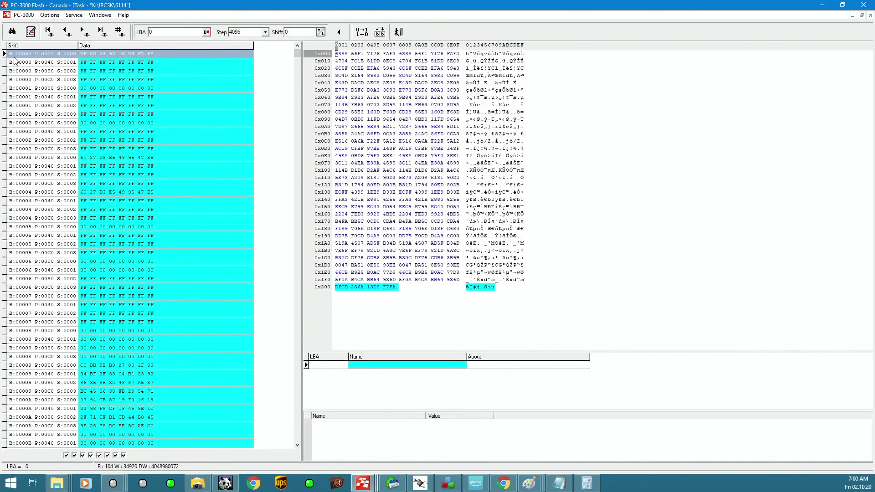
key("Down")
key("Down")
key("Down")
key("Down")
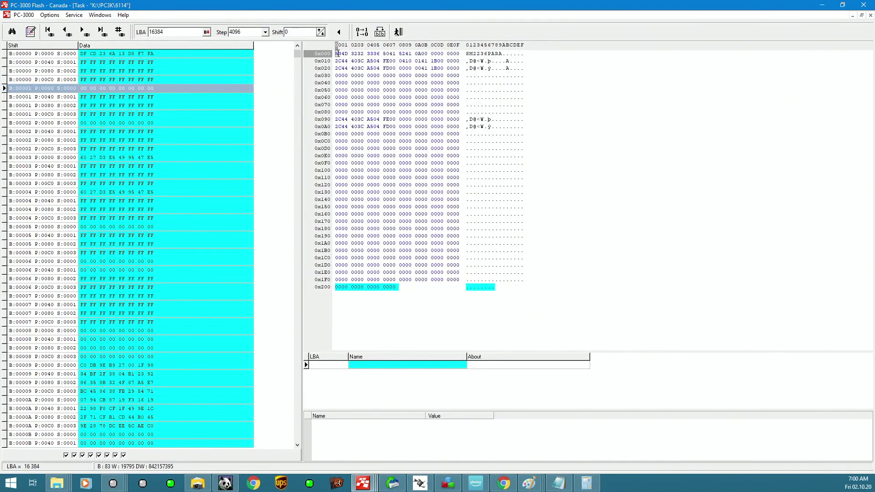
left_click_drag(336, 53, 450, 53)
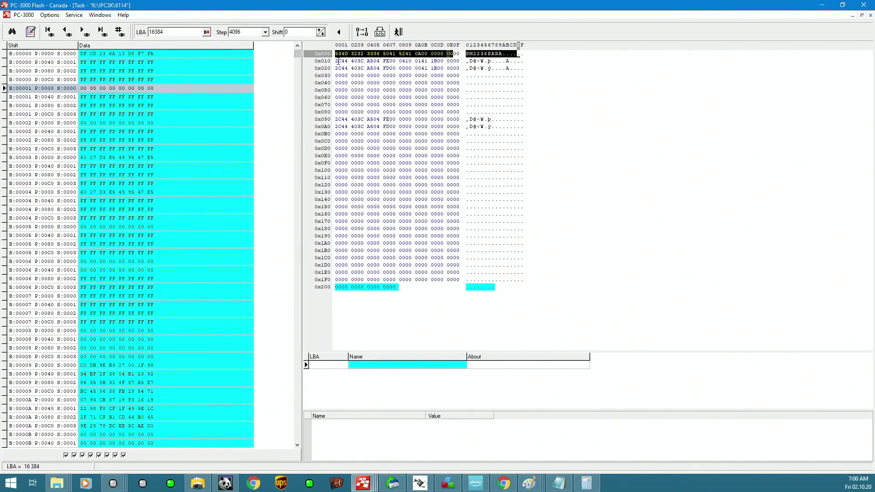
left_click(362, 62)
left_click_drag(337, 61, 379, 60)
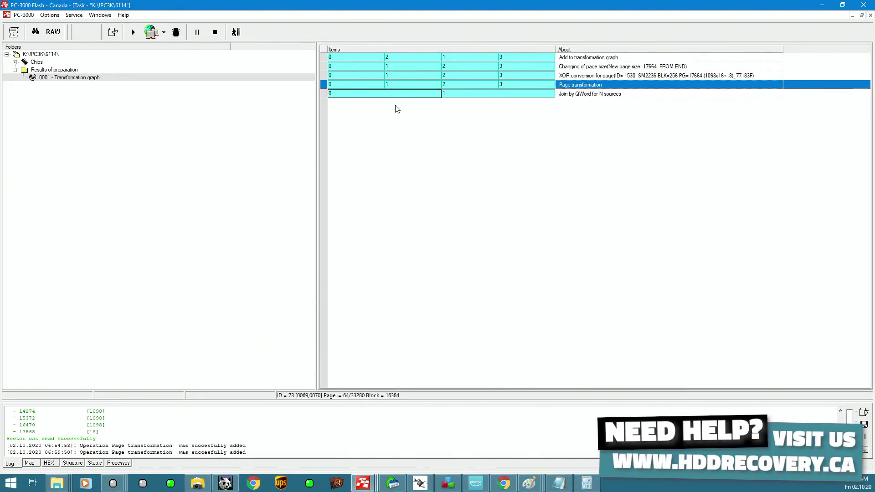
- Open the Page designer on the Join by QWord step to view its 33,280-byte page layout
left_click(347, 86)
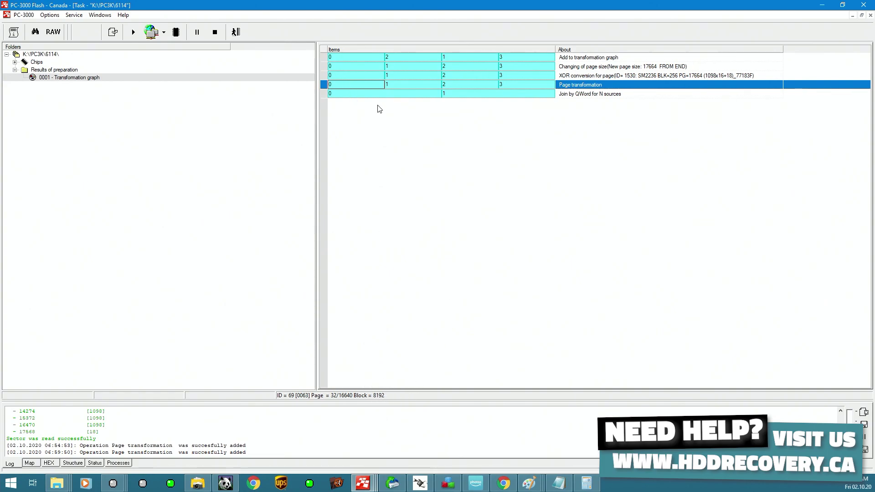
left_click(386, 95)
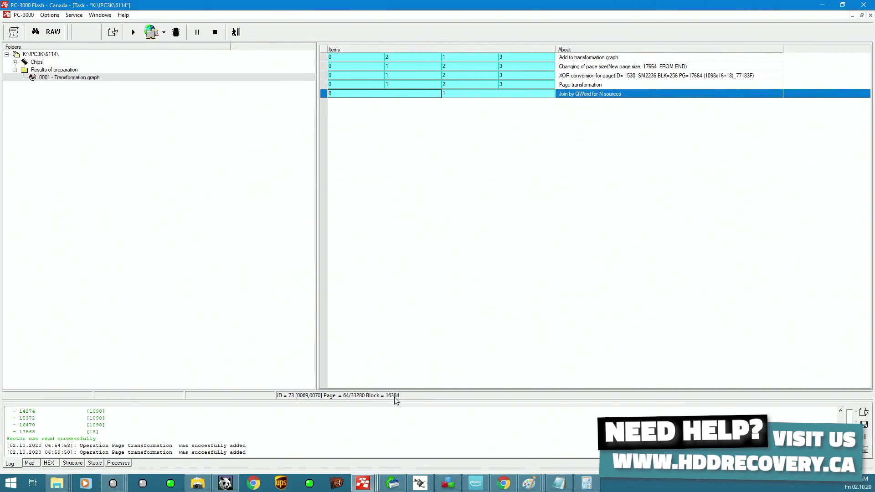
right_click(596, 95)
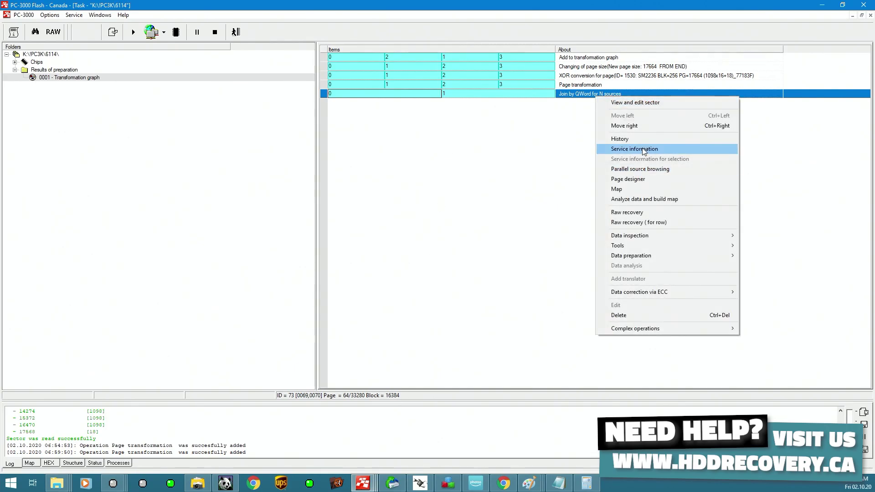
left_click(647, 179)
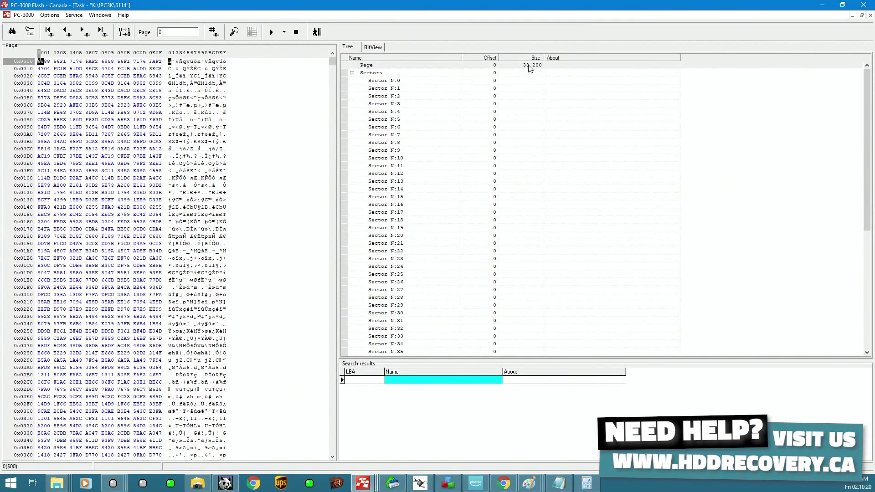
- Divide the whole page into 32 equal parts
right_click(530, 67)
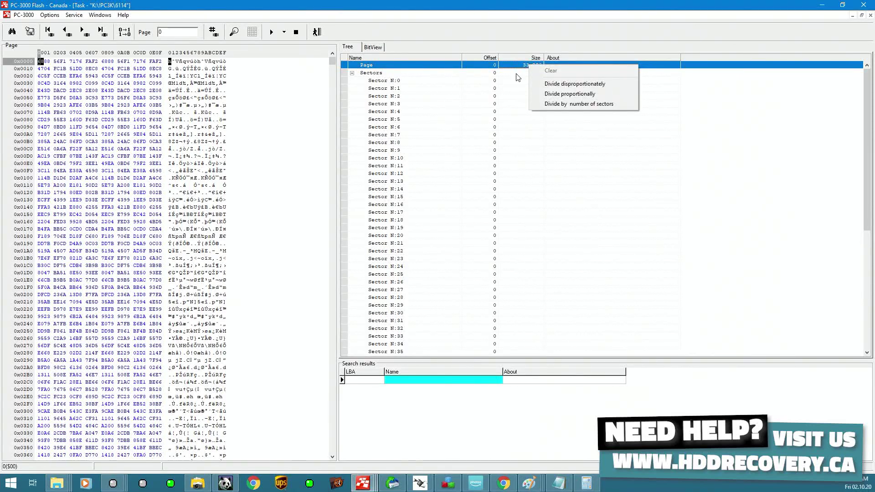
key("Escape")
left_click(527, 65)
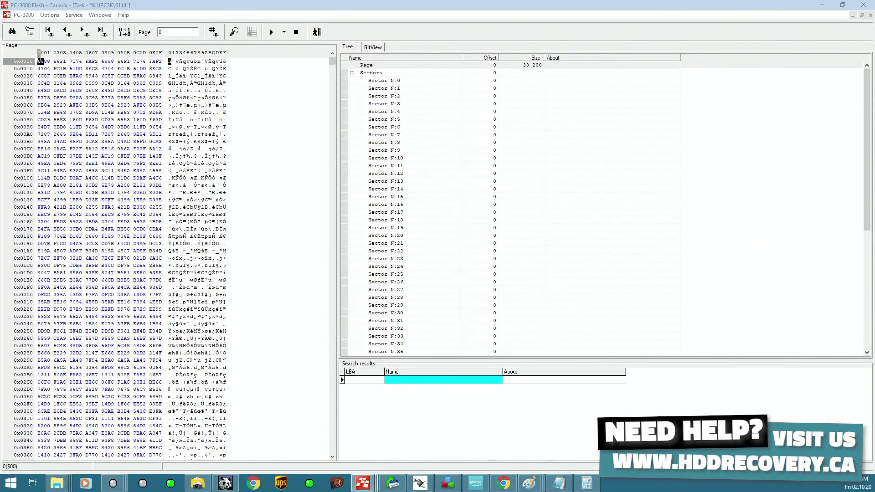
right_click(541, 64)
left_click(570, 92)
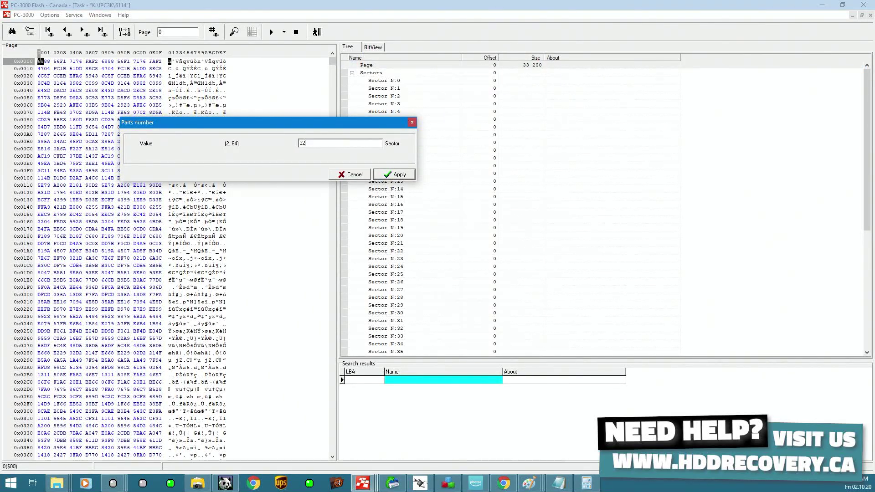
key("Return")
- Split each of the 32 ranges into a 1024-byte part and halve those into 512-byte ranges
left_click(528, 75)
right_click(528, 75)
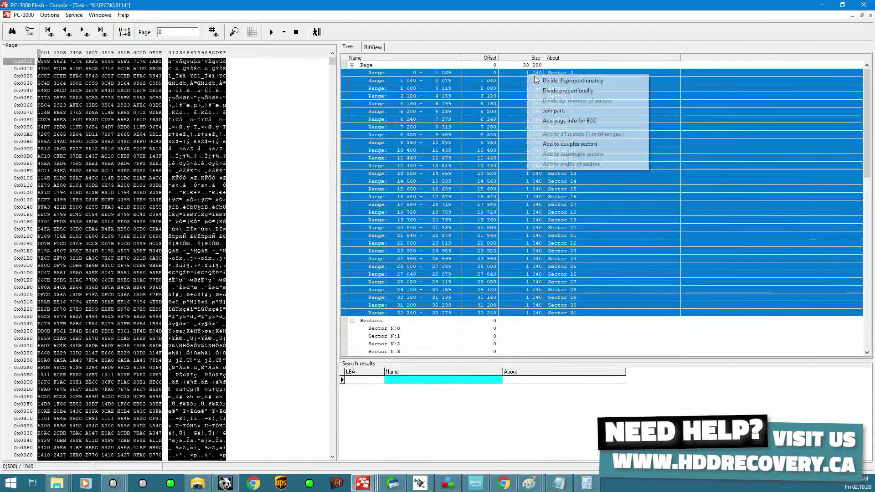
left_click(558, 80)
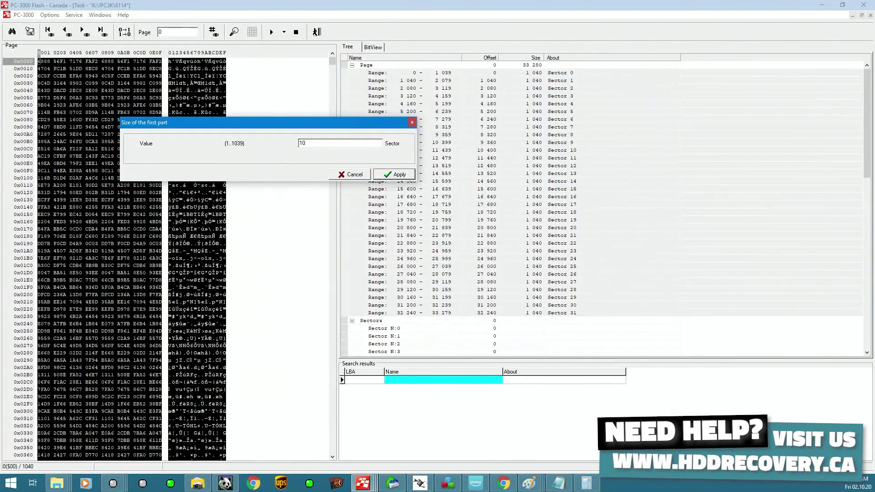
key("Return")
left_click(537, 72)
right_click(537, 72)
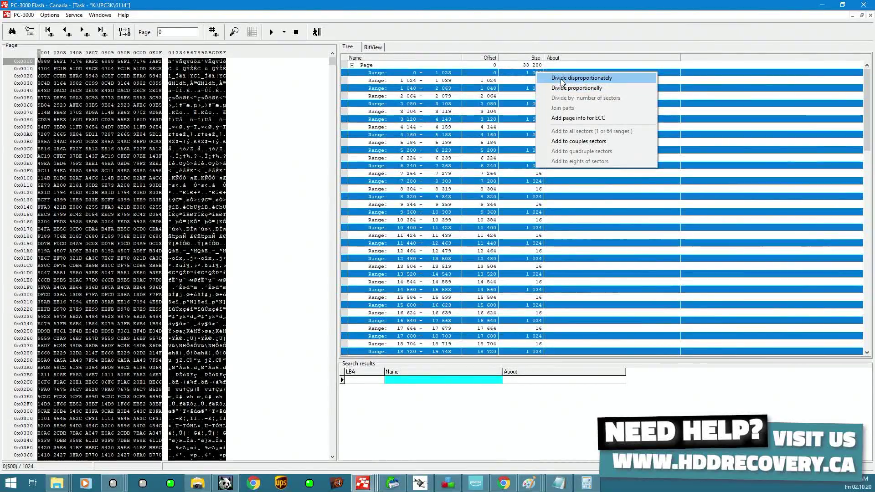
left_click(561, 88)
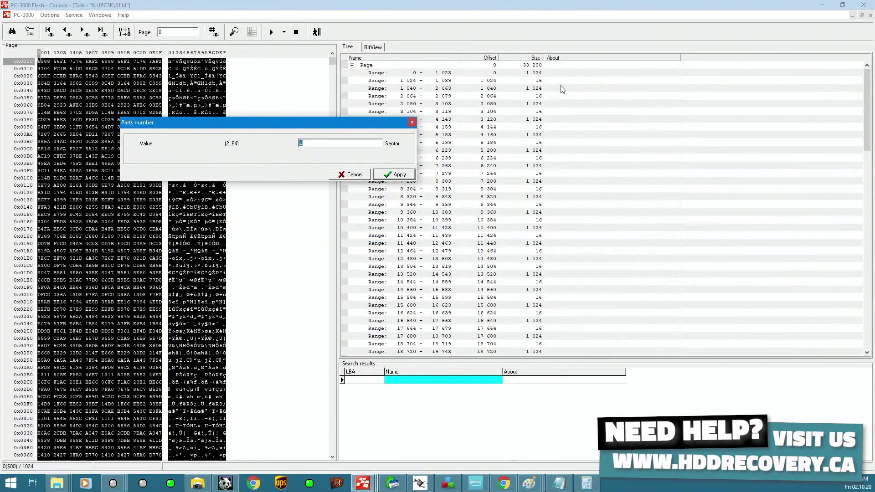
key("Return")
- Halve the 16-byte ranges into 8-byte parts and mark the 512-byte ranges as data sectors
left_click(538, 88)
right_click(538, 88)
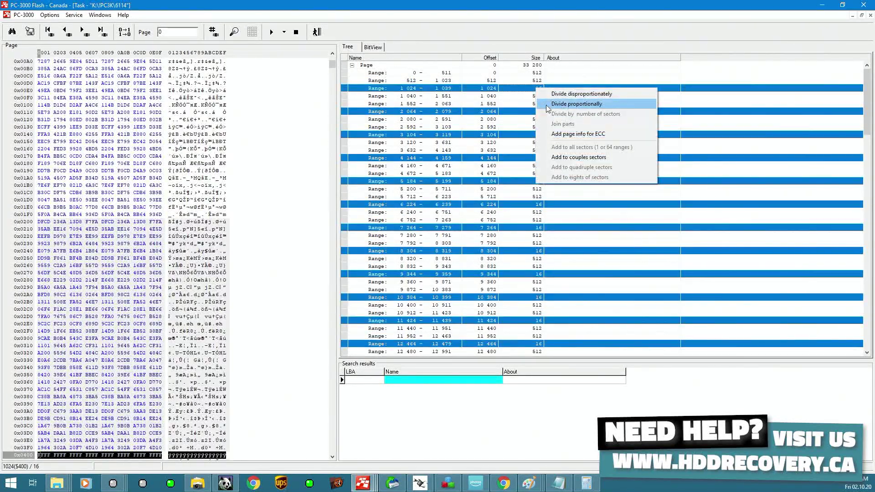
left_click(561, 104)
key("Return")
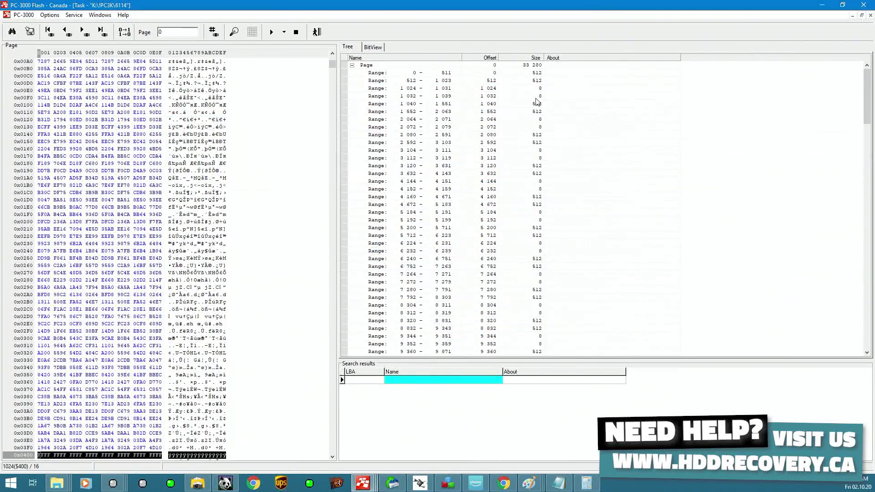
left_click(530, 76)
right_click(529, 76)
left_click(590, 136)
- Pair the 8-byte ranges as couples sectors and apply the Page transformation (64 sectors of 512+8)
left_click(538, 88)
right_click(538, 88)
left_click(588, 147)
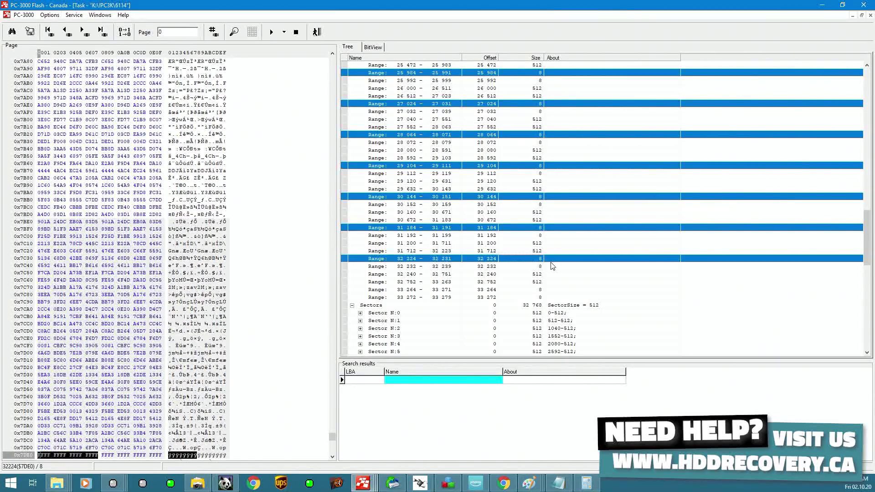
left_click(539, 290, "ctrl")
right_click(521, 258)
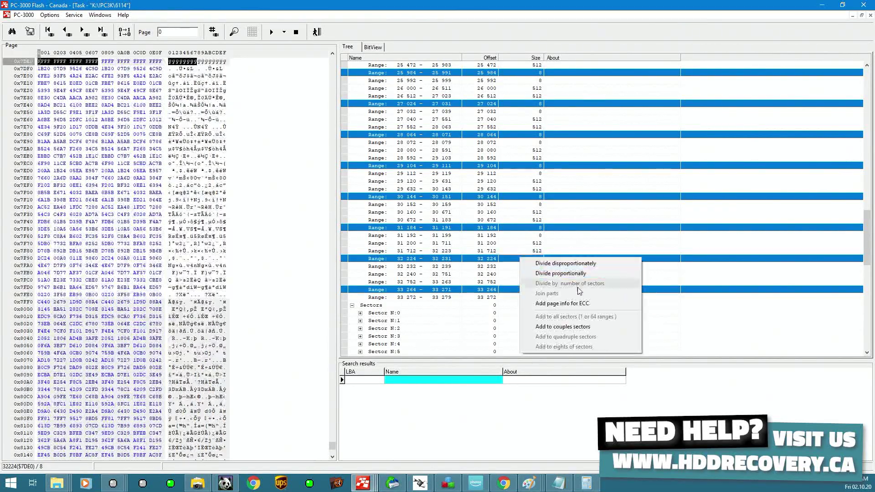
left_click(563, 326)
left_click(284, 32)
left_click(280, 58)
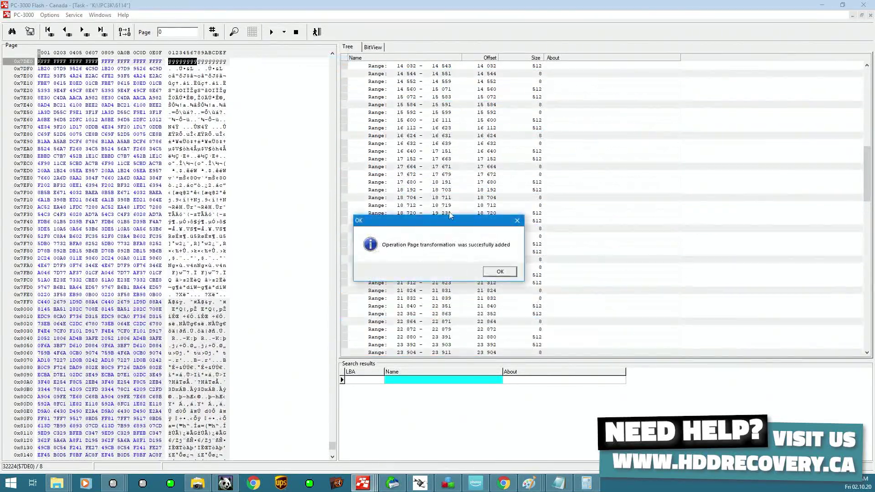
- Dismiss the success message and compare the Page transformation's two sources side by side
left_click(499, 273)
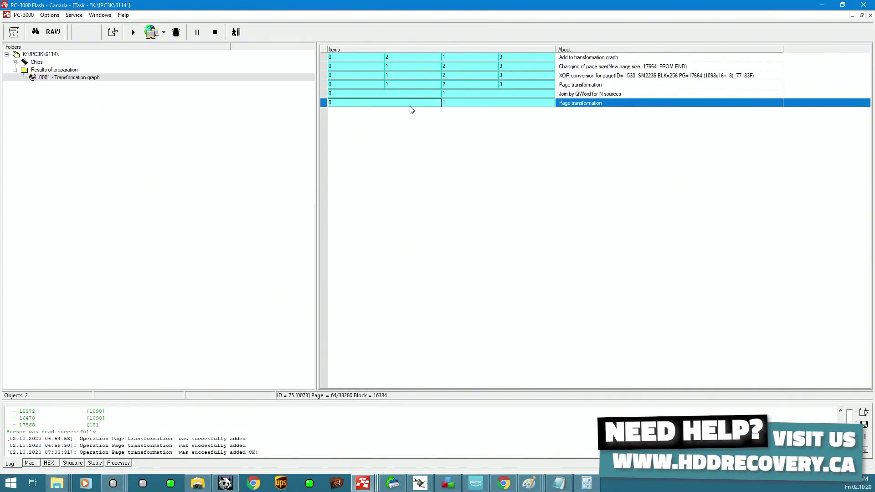
left_click(478, 105)
right_click(434, 106)
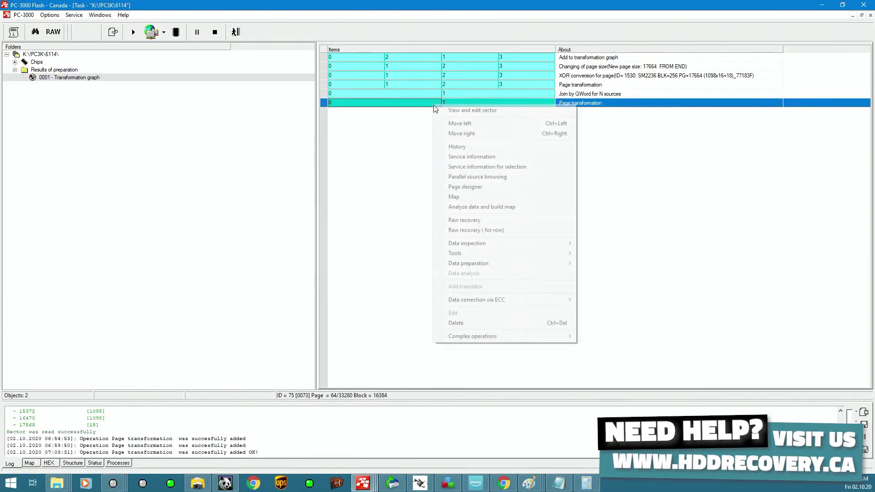
left_click(478, 167)
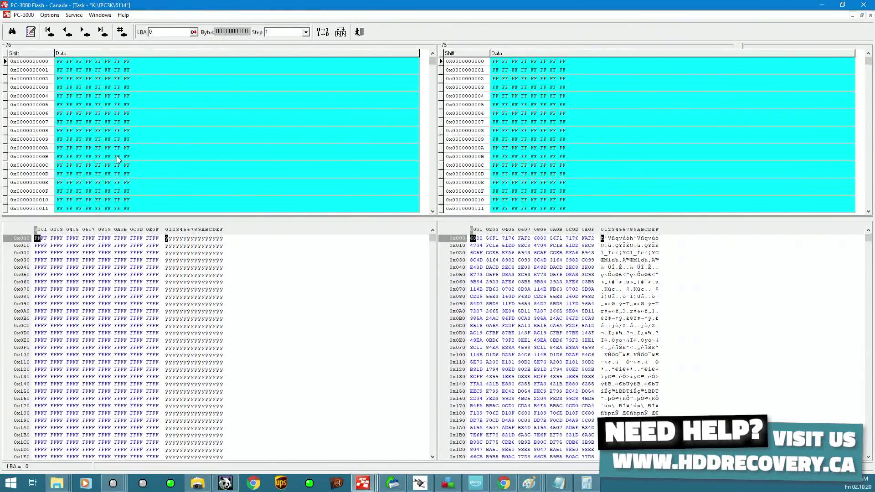
left_click(434, 183)
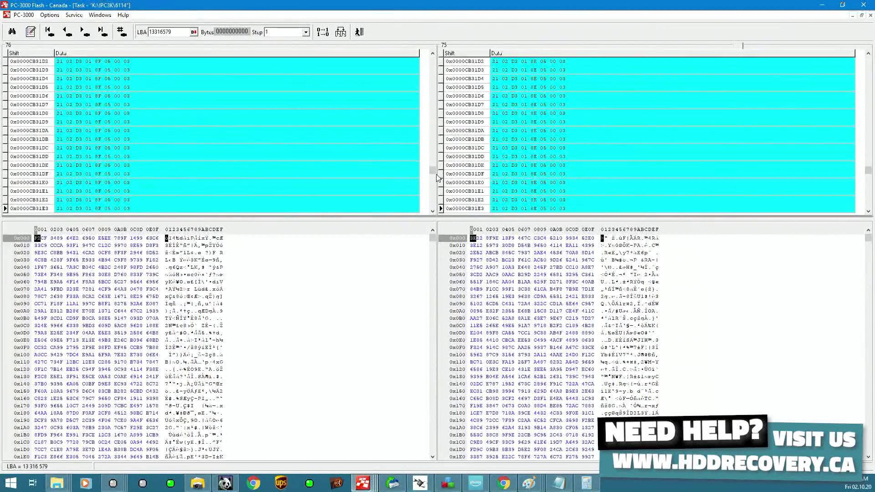
left_click_drag(434, 182, 434, 197)
left_click(359, 32)
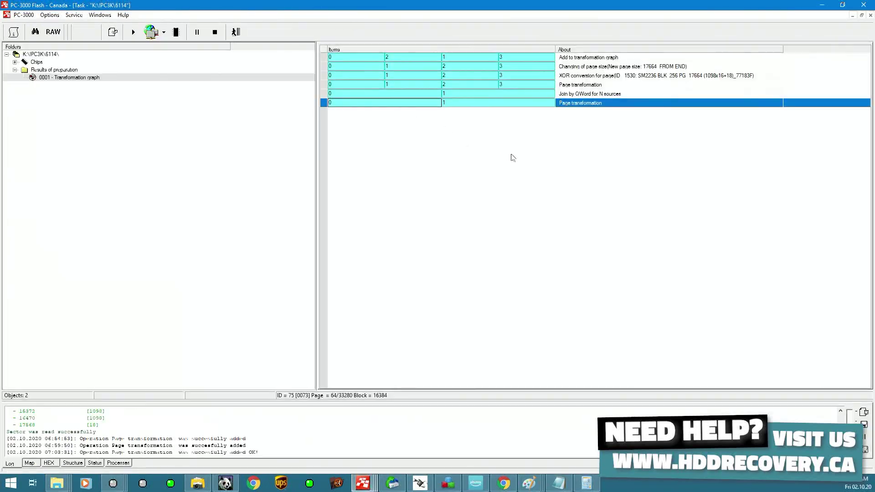
- Add a Data preparation > 006 - Join by Pages step with 64-sector pages after the Page transformation
right_click(589, 103)
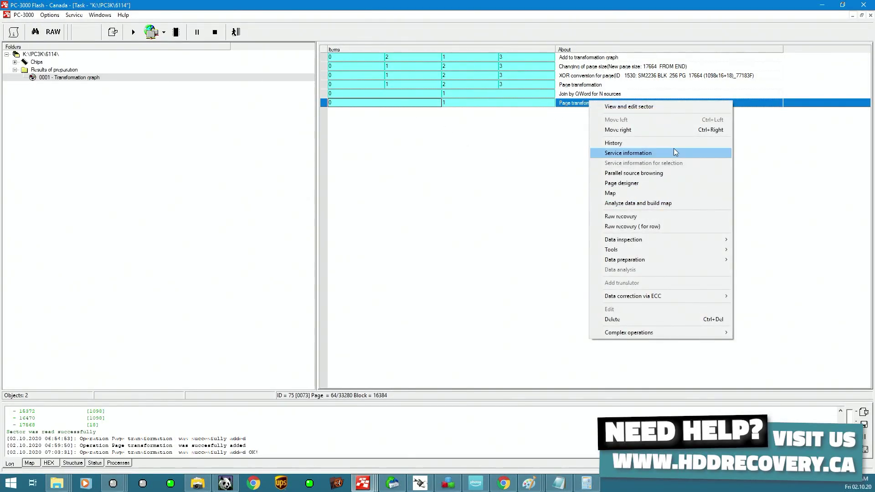
mouse_move(693, 258)
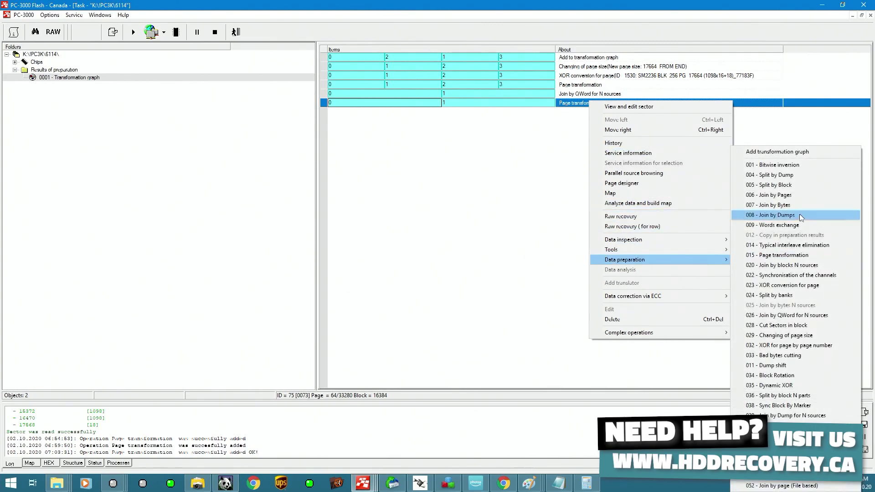
left_click(770, 195)
left_click(532, 258)
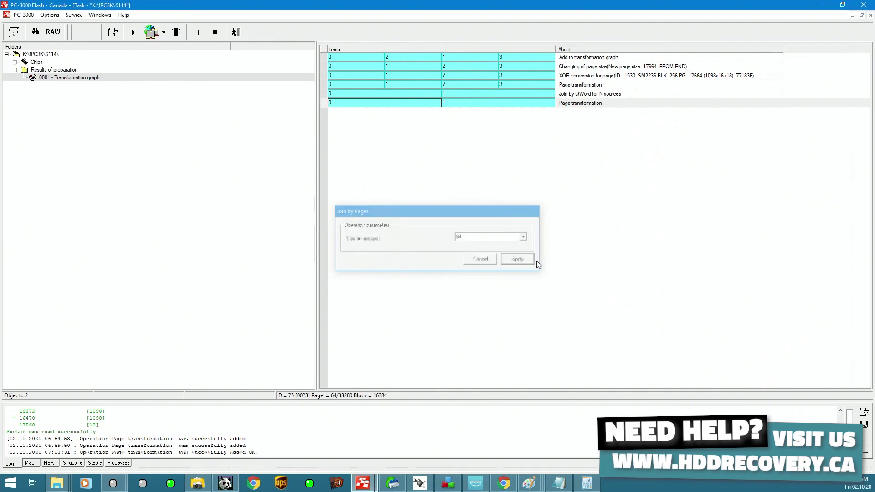
left_click(541, 109)
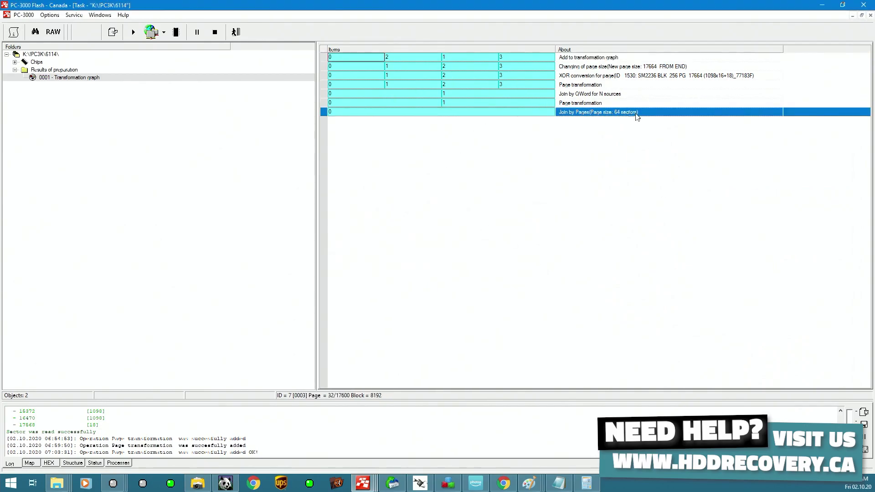
right_click(528, 115)
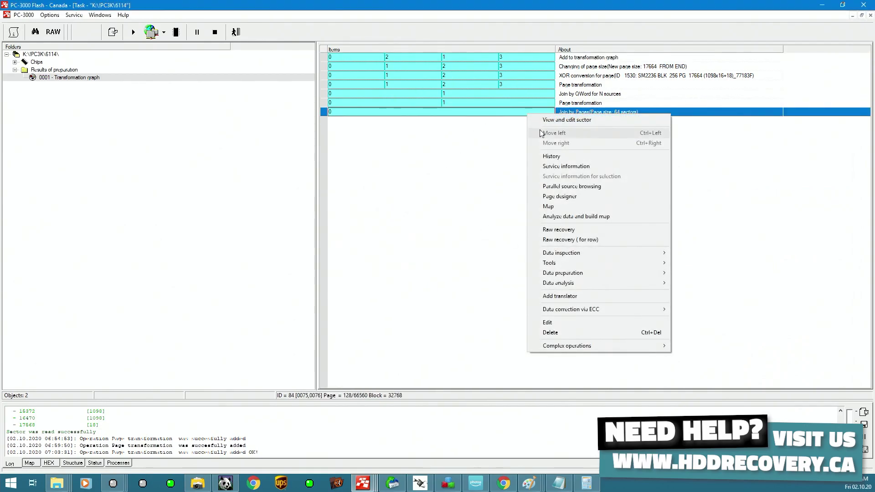
left_click(581, 197)
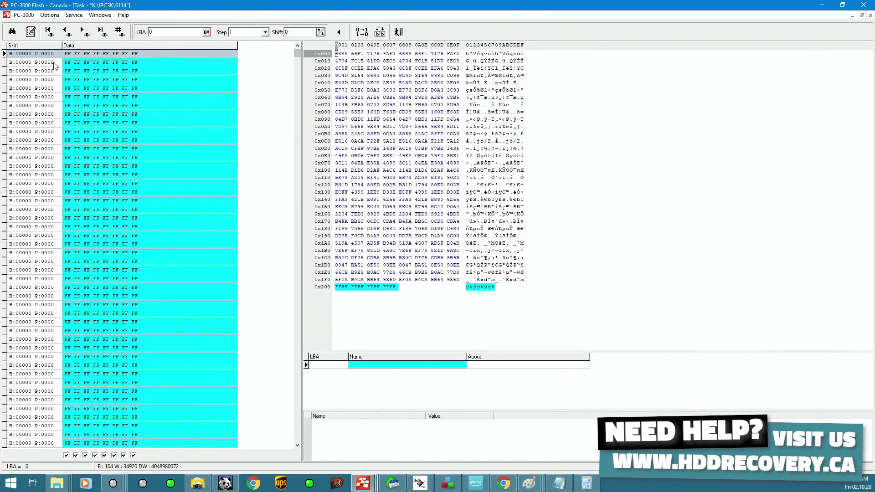
left_click(265, 32)
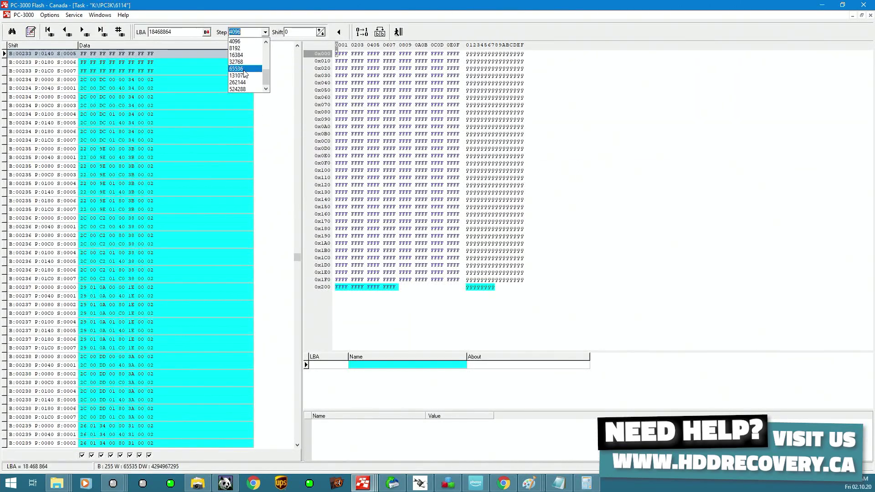
left_click(242, 68)
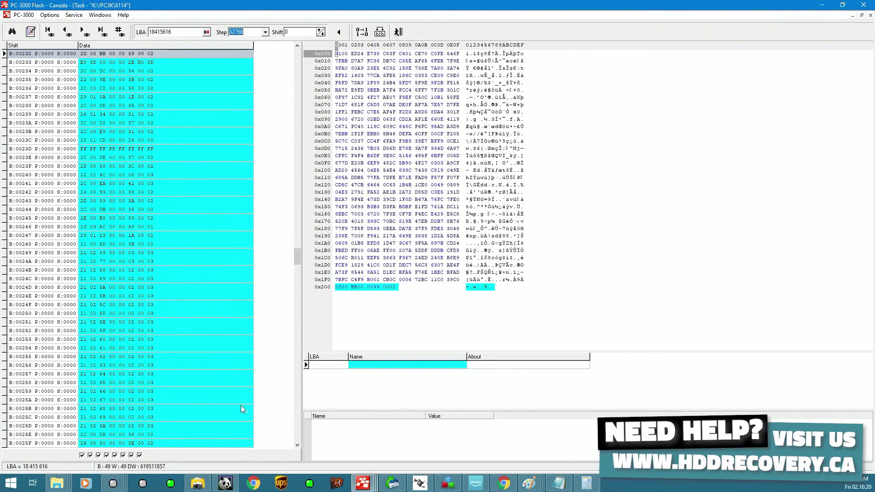
left_click(297, 445)
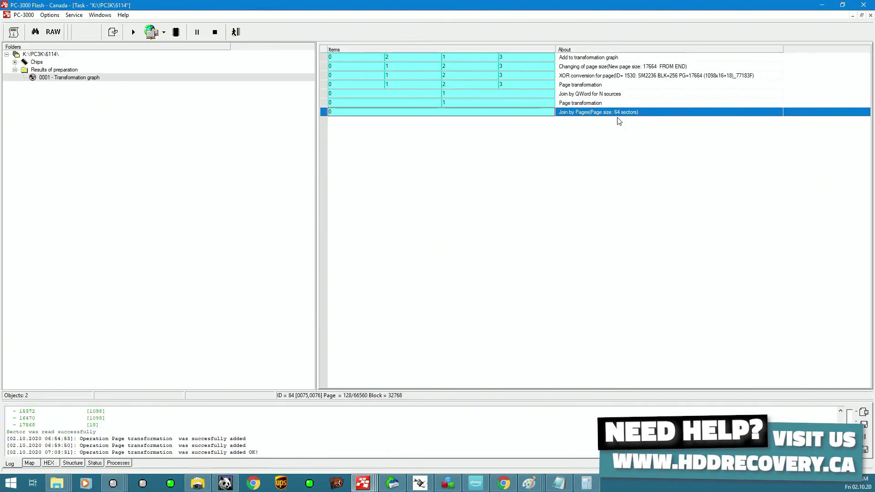
- Build Block number SM SD/CF from Join by Pages with SM2236G/2232T controller, yielding object 85
right_click(497, 111)
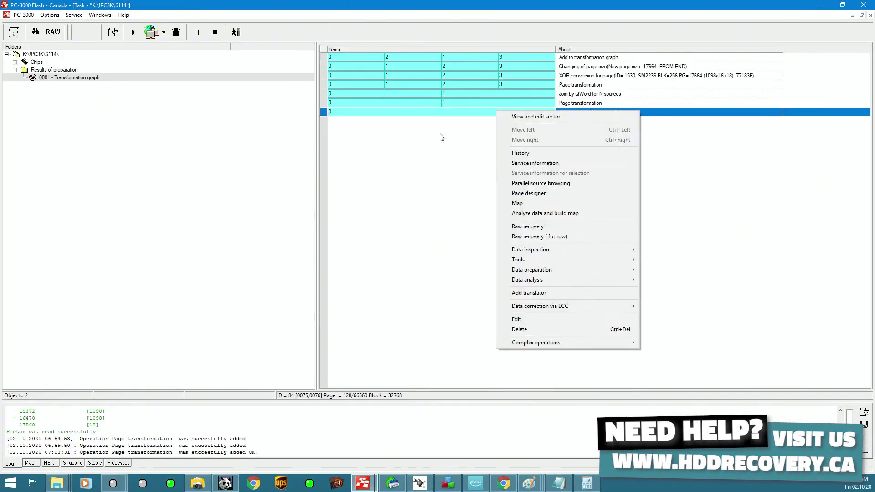
mouse_move(564, 280)
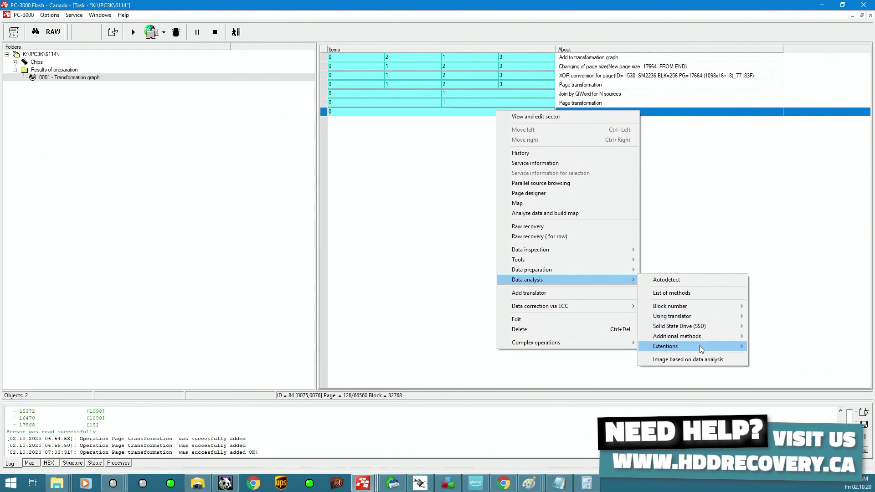
mouse_move(701, 347)
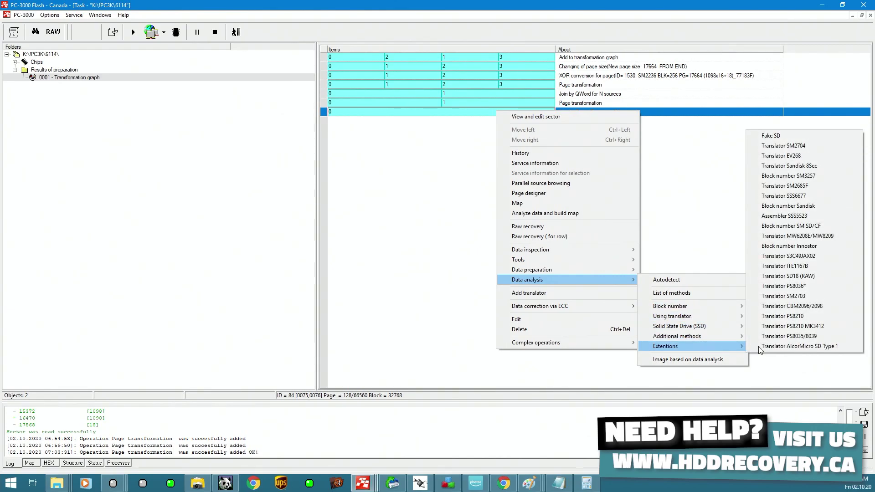
left_click(839, 226)
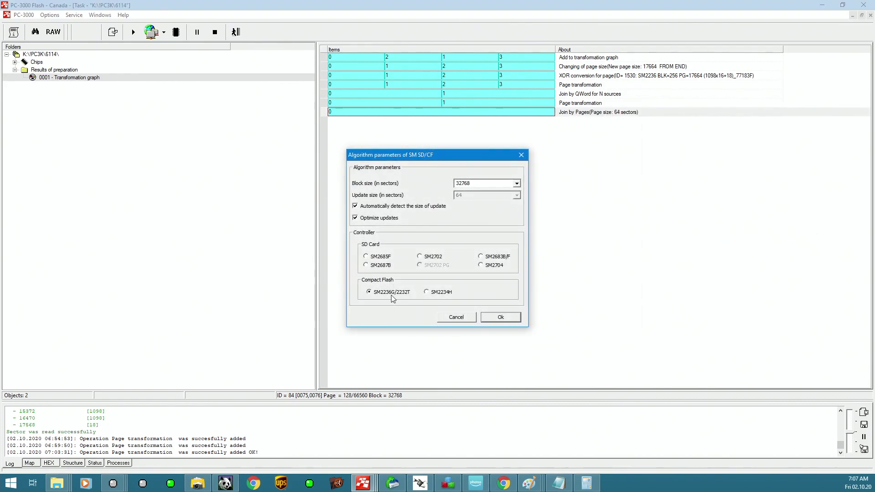
left_click(368, 290)
left_click(501, 317)
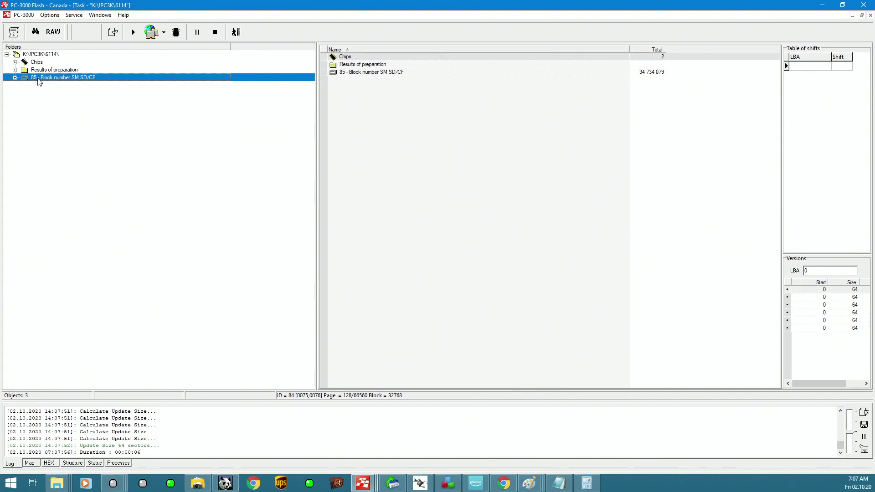
- Expand object 85 through 1 [0C] > FAT32 > Root > DCIM and list 104NC_D5's 210 JPG files
left_click(40, 79)
left_click(15, 77)
left_click(22, 85)
left_click(66, 93)
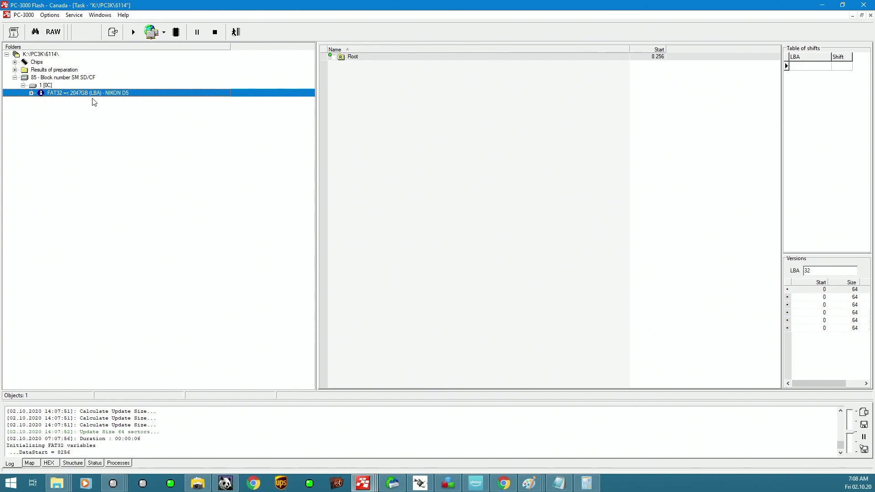
left_click(31, 93)
left_click(39, 101)
left_click(80, 109)
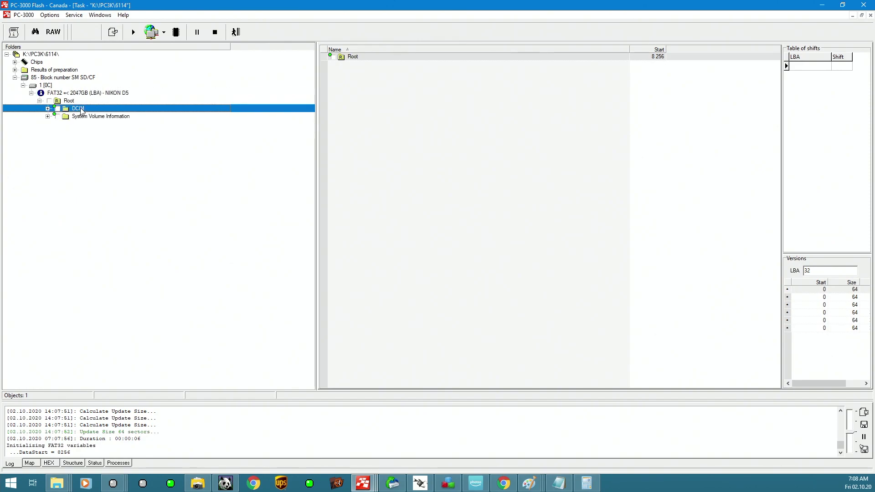
left_click(47, 109)
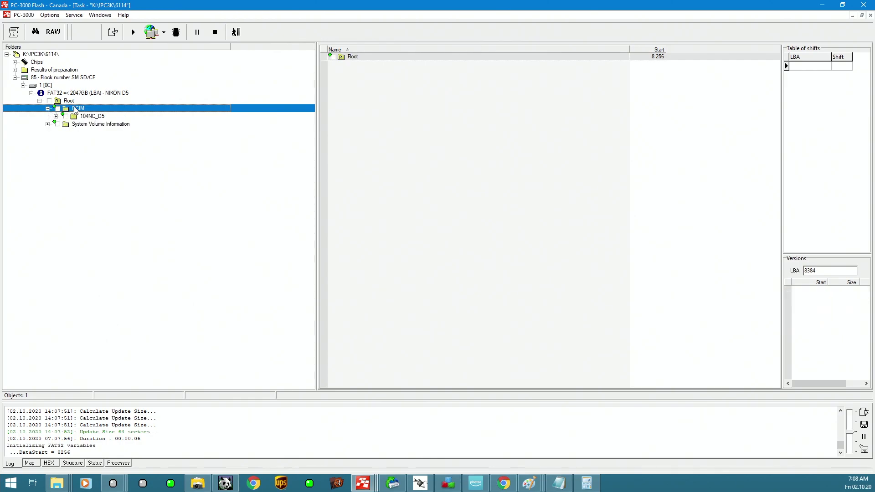
left_click(95, 116)
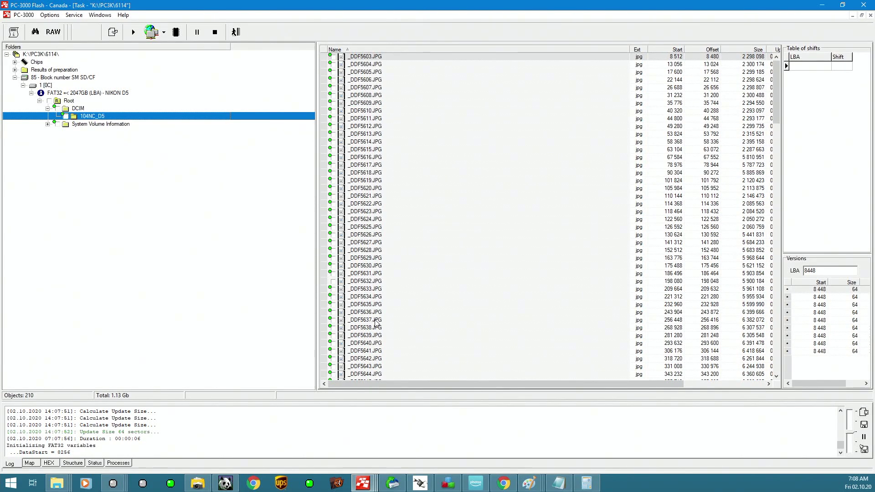
- Bring up the context menu for _DDF5619.JPG in the file list
right_click(361, 184)
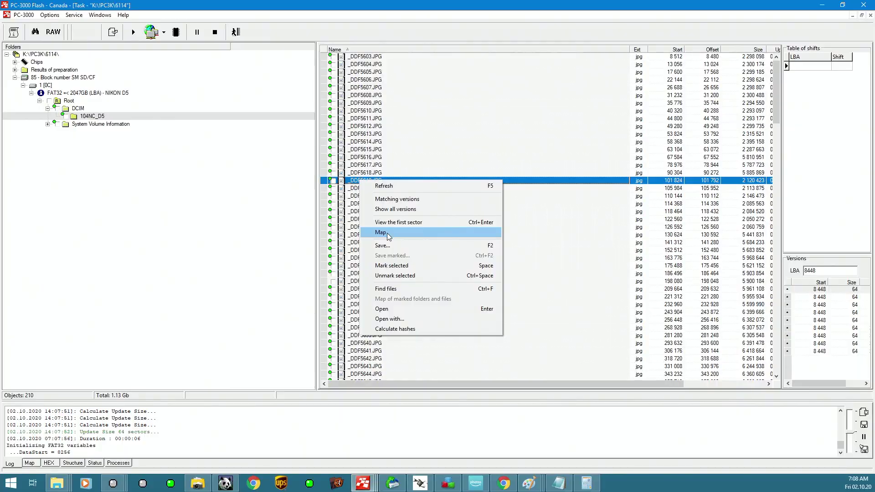